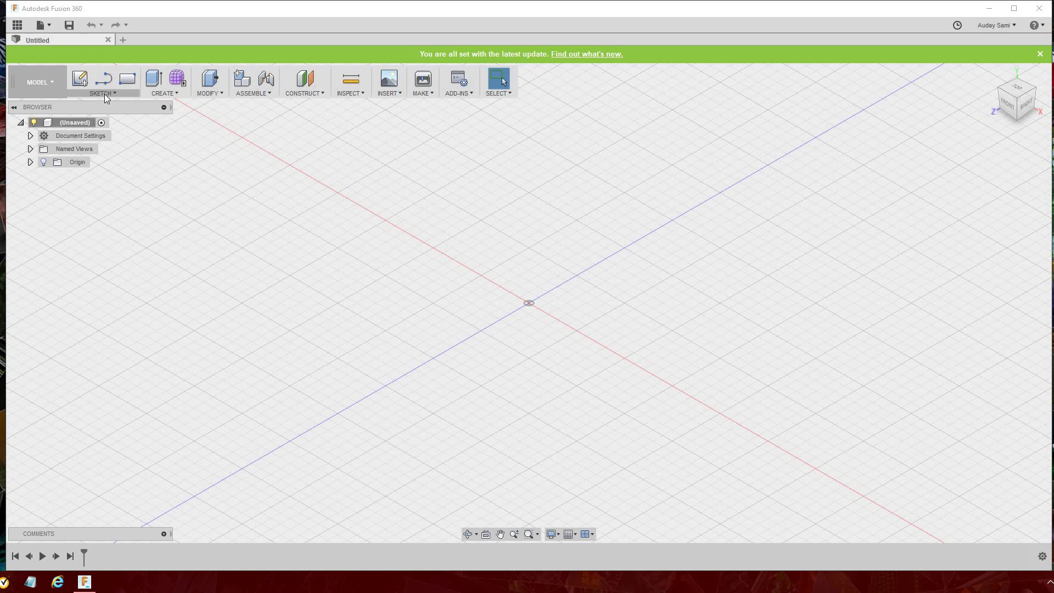
Start the 2-Point Rectangle tool from the Sketch menu so the origin planes appear
click(106, 97)
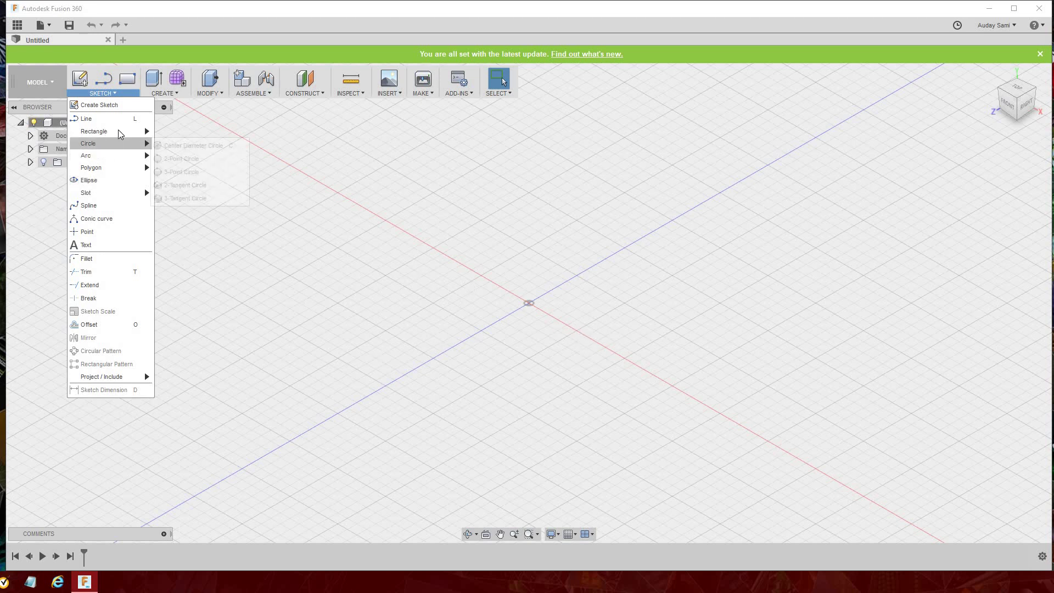
mouse_move(107, 131)
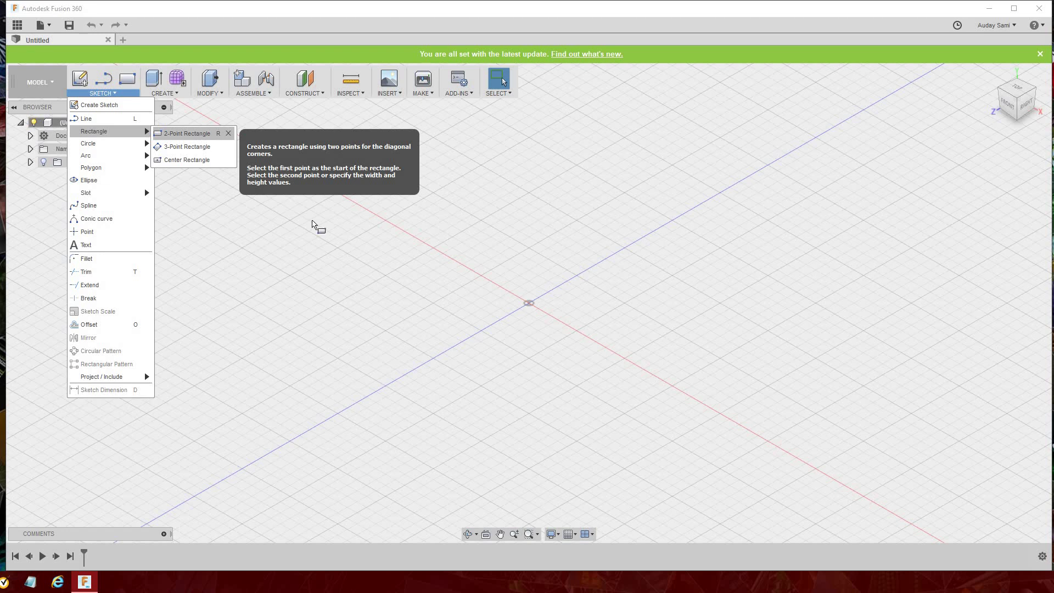
click(200, 137)
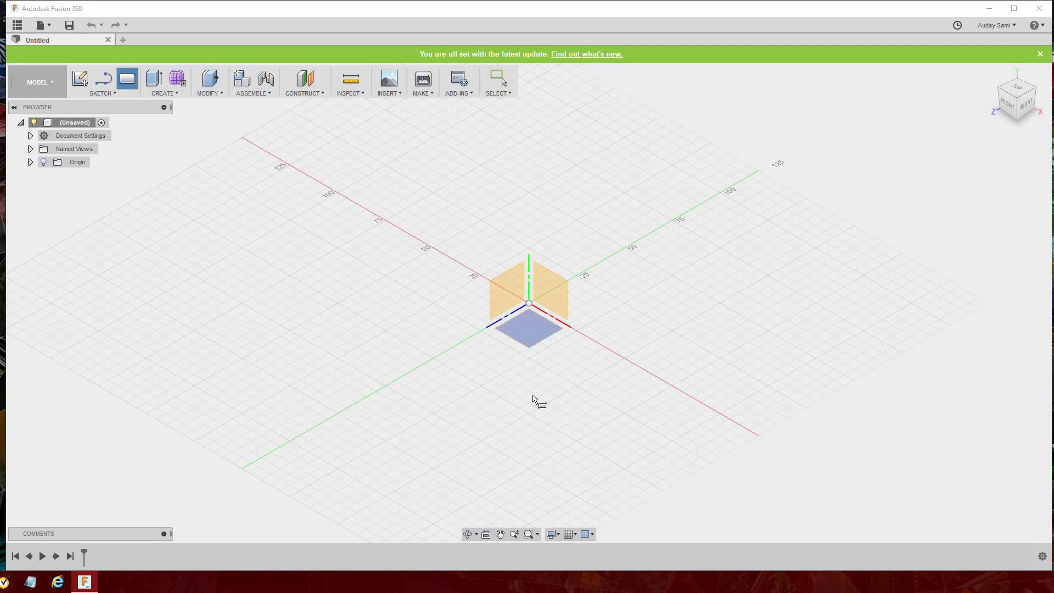
click(546, 379)
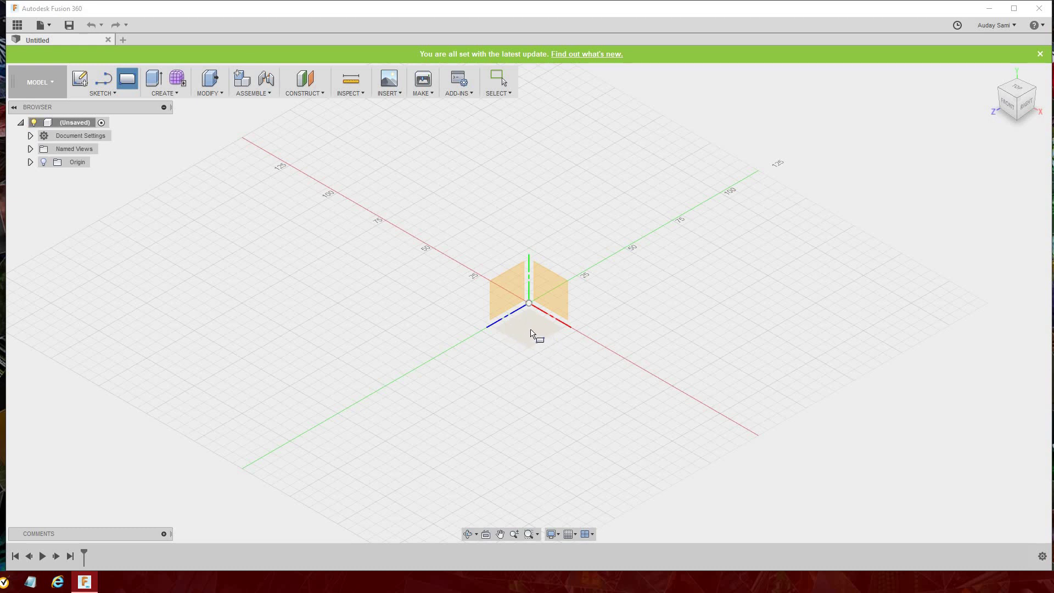
Pick the horizontal XZ ground plane as the sketch plane, viewed from the top
click(532, 346)
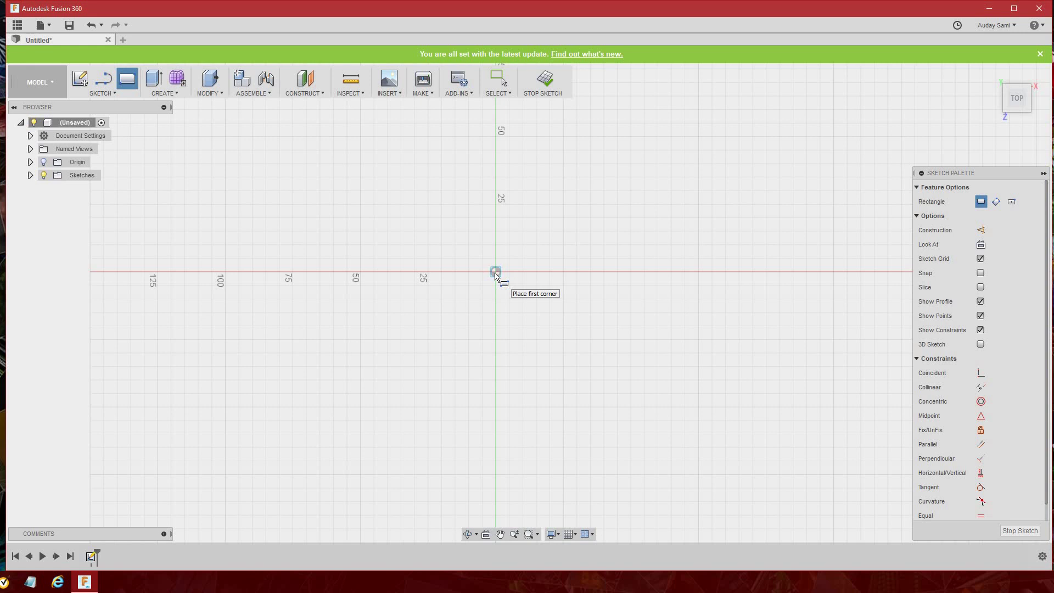
Draw a closed rectangle from the origin to an opposite corner, keeping the sketch open
click(496, 273)
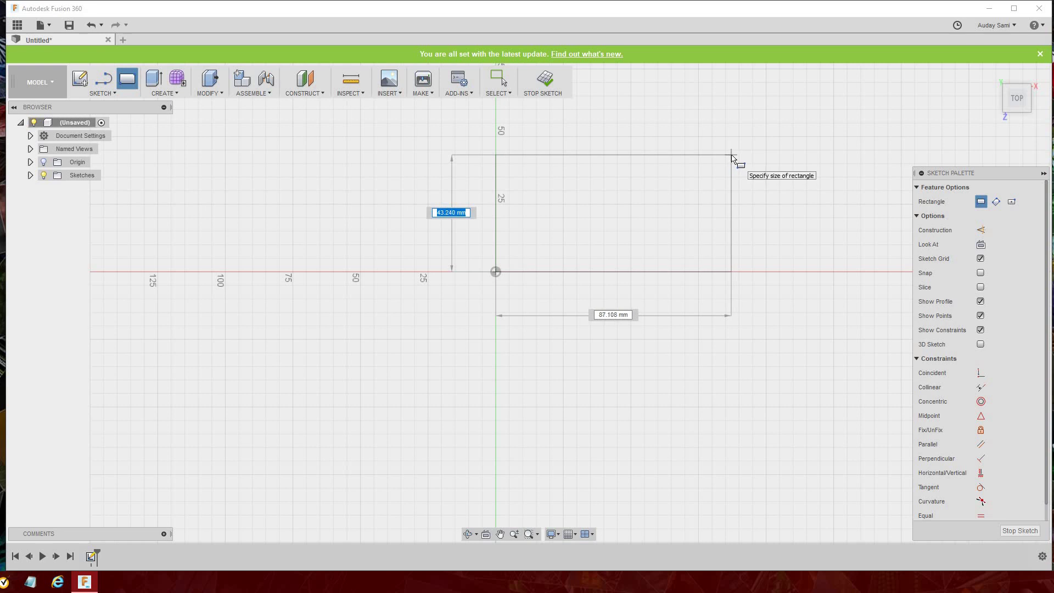
click(732, 158)
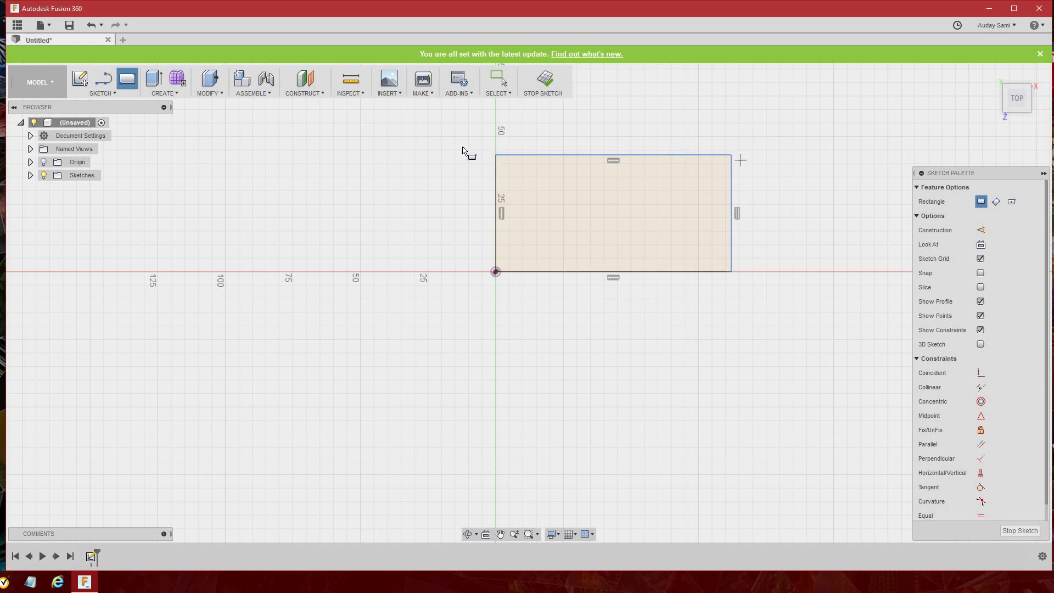
click(550, 82)
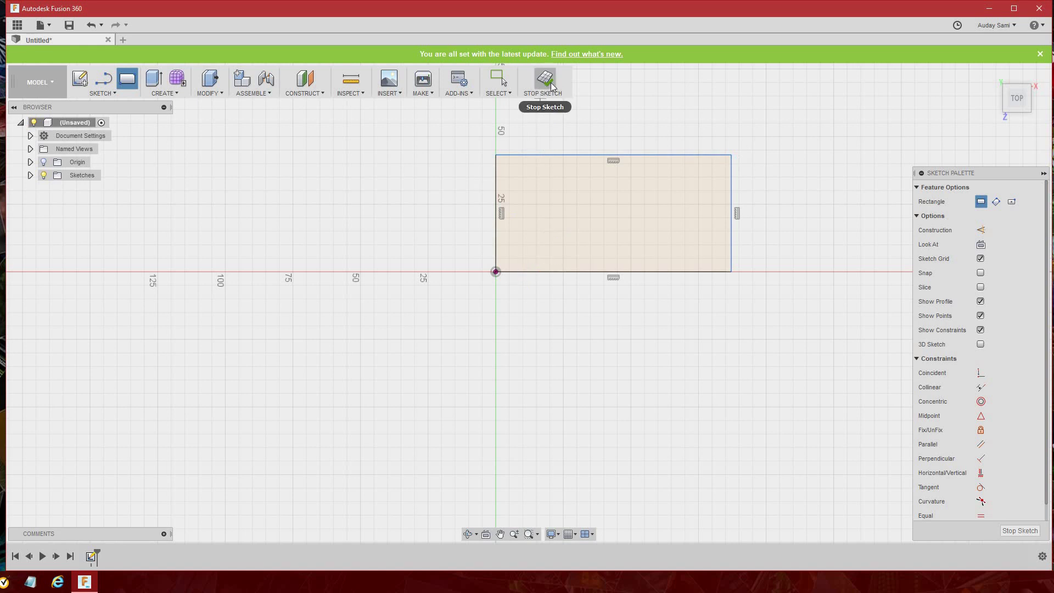
Finish the sketch, then select the rectangle profile and bring up its marking menu
click(551, 82)
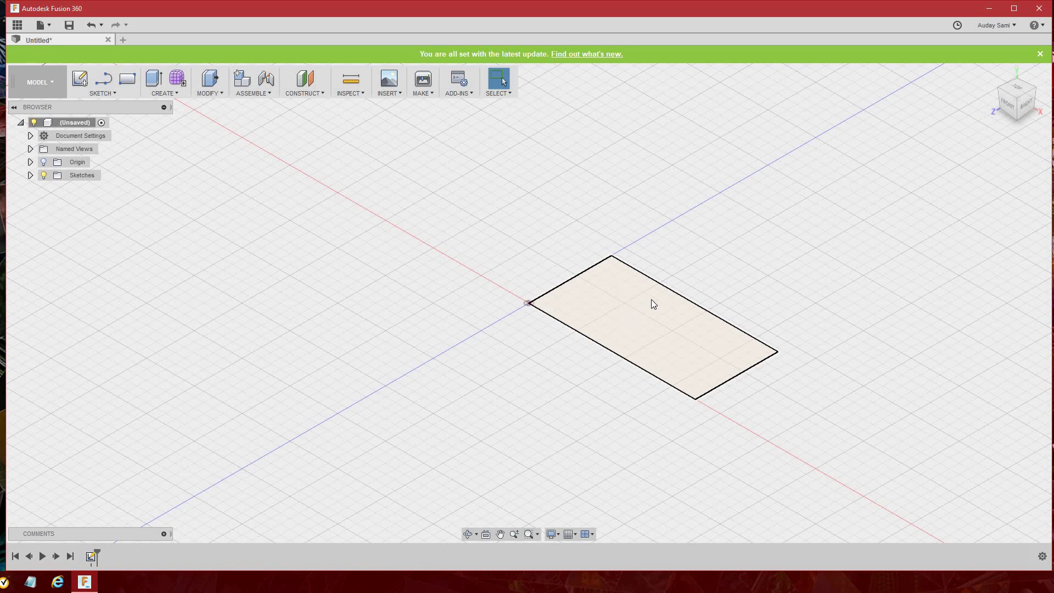
click(628, 300)
right_click(629, 300)
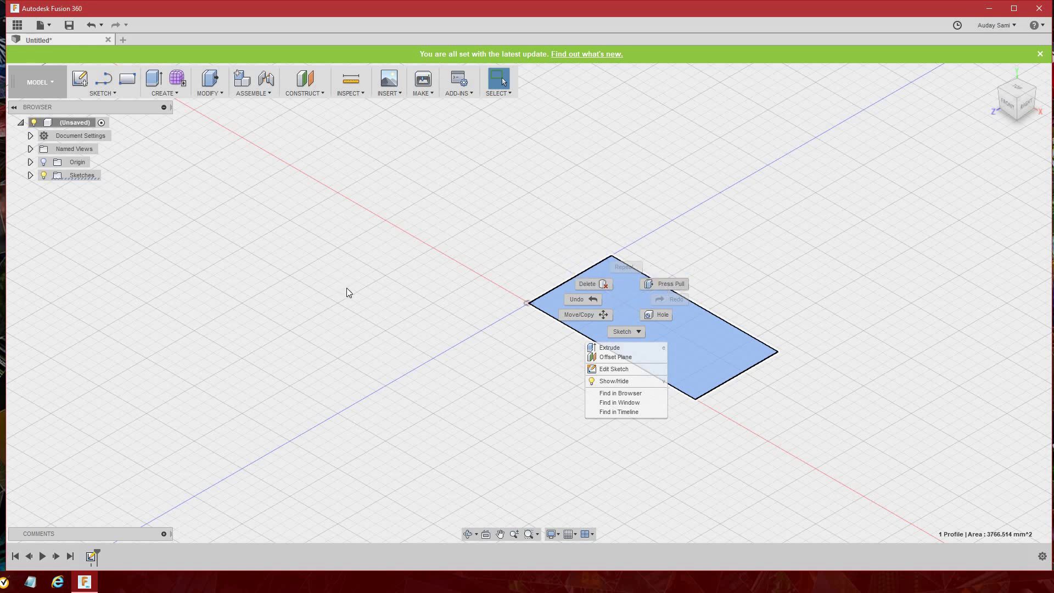
click(316, 312)
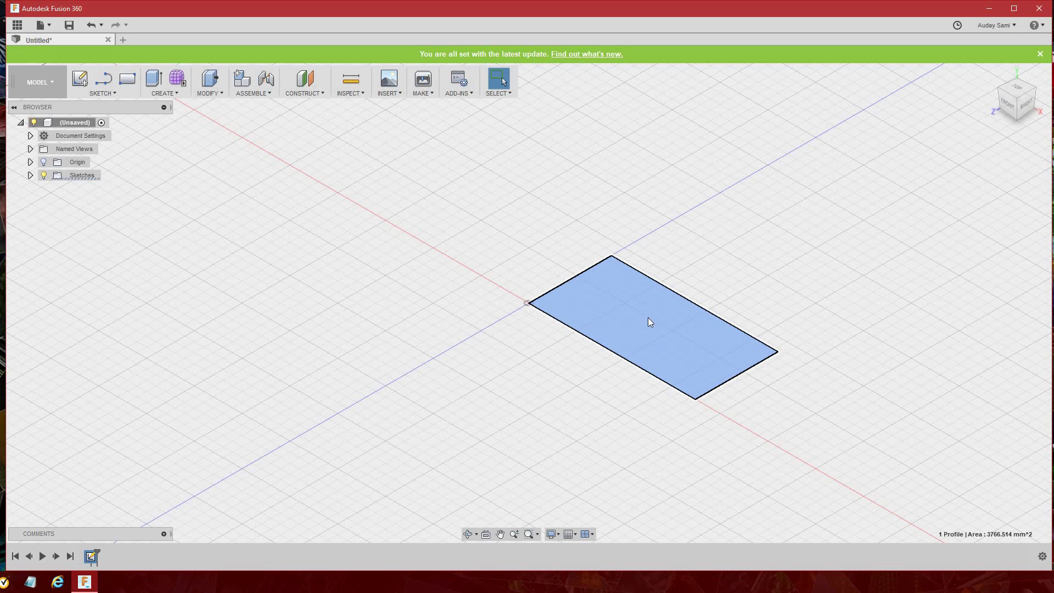
right_click(651, 322)
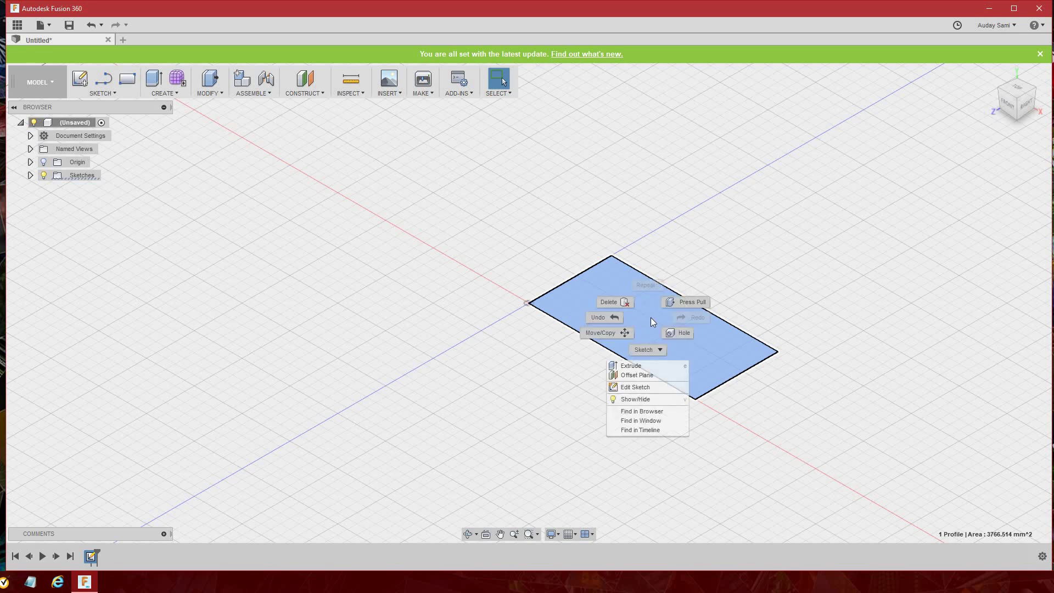
Extrude the rectangle profile 35 mm upward as a new solid body with Press Pull
click(676, 303)
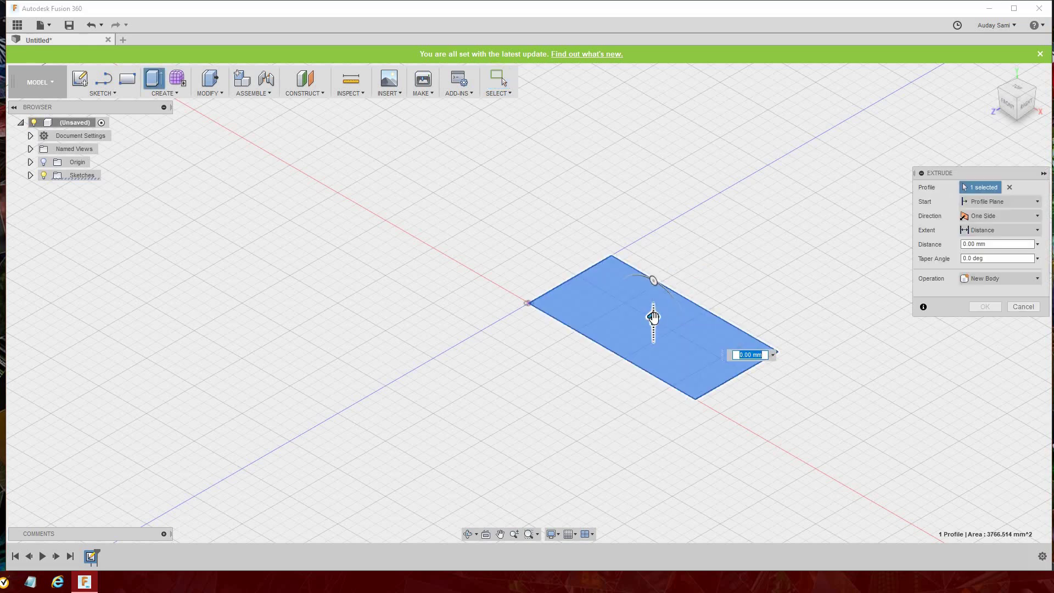
drag(1004, 172, 932, 158)
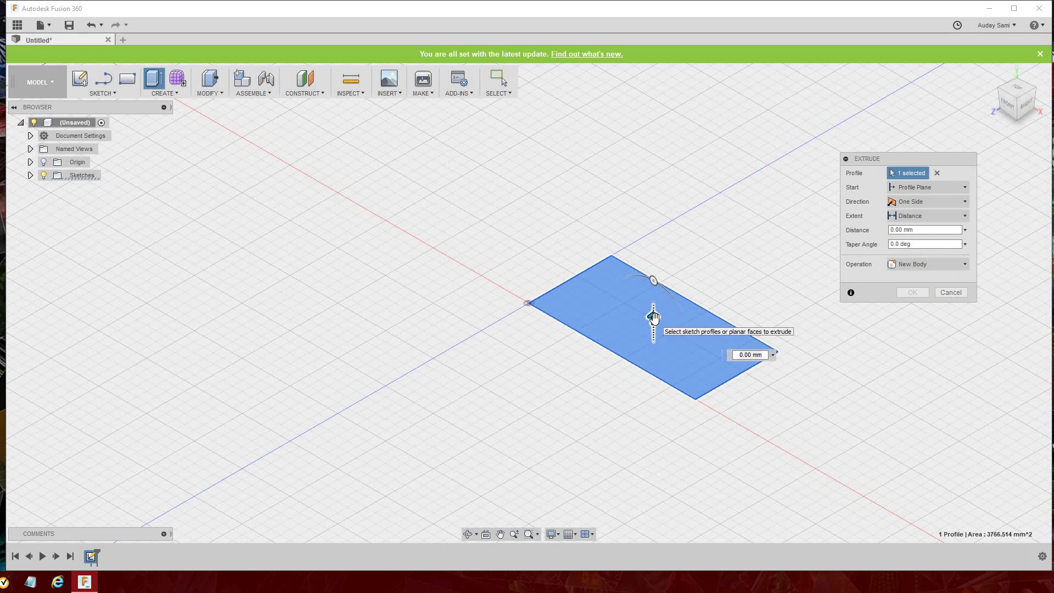
drag(653, 317, 655, 240)
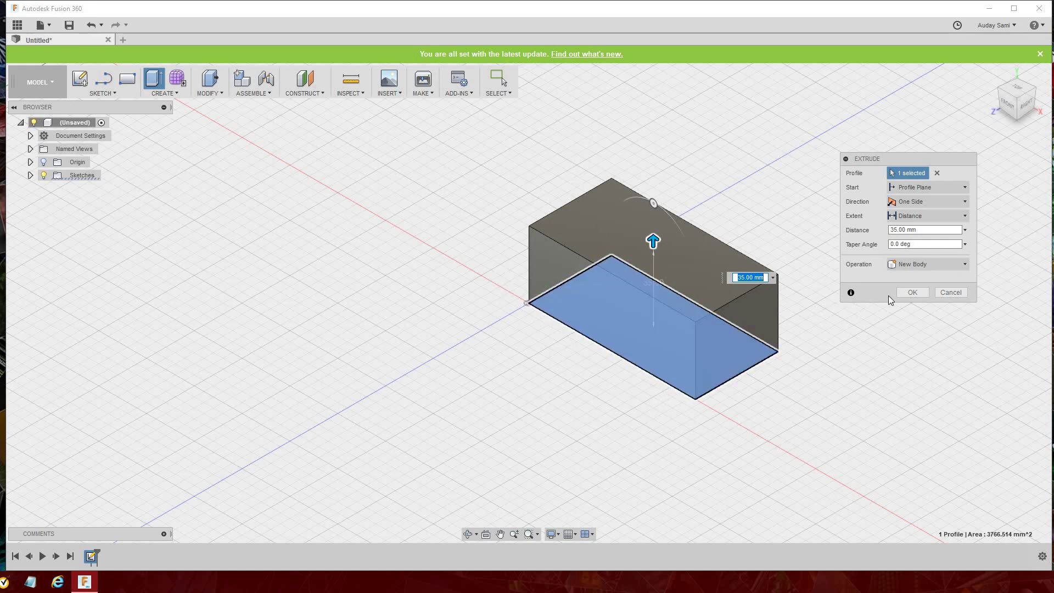
click(913, 293)
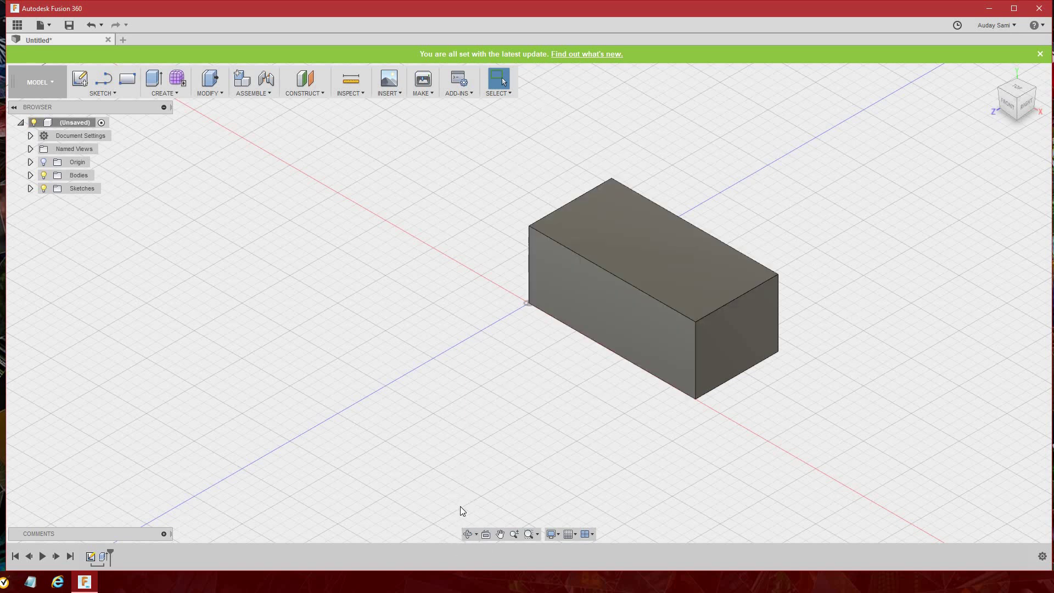
click(468, 535)
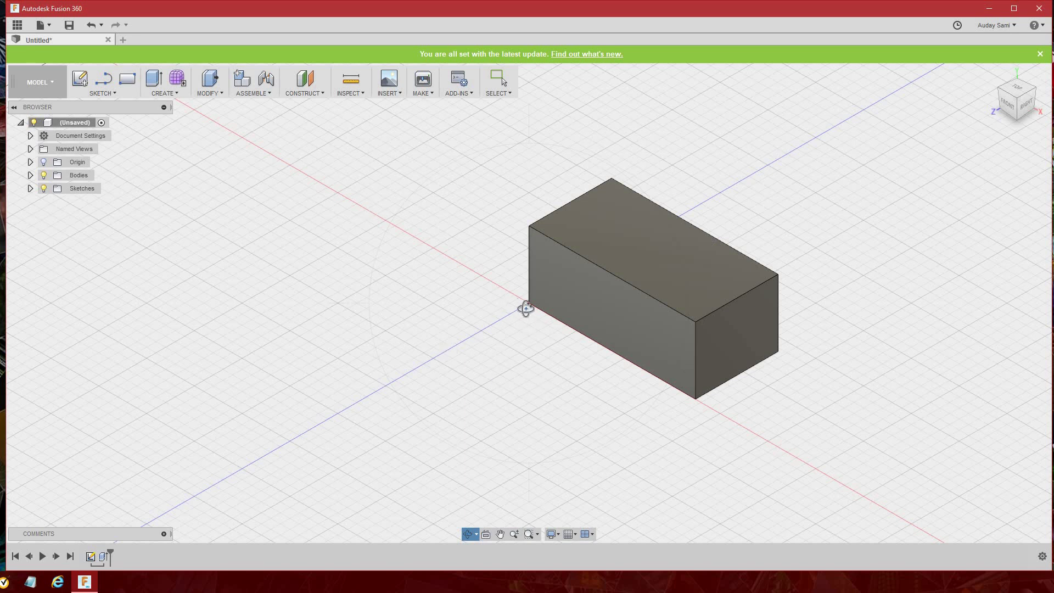
mouse_move(524, 311)
mouse_down()
mouse_move(604, 306)
mouse_move(607, 263)
mouse_move(607, 301)
mouse_move(571, 312)
mouse_move(510, 303)
mouse_move(681, 273)
mouse_move(591, 316)
mouse_move(441, 335)
mouse_move(343, 301)
mouse_move(344, 273)
mouse_move(412, 230)
mouse_move(543, 293)
mouse_move(470, 377)
mouse_move(444, 381)
mouse_up()
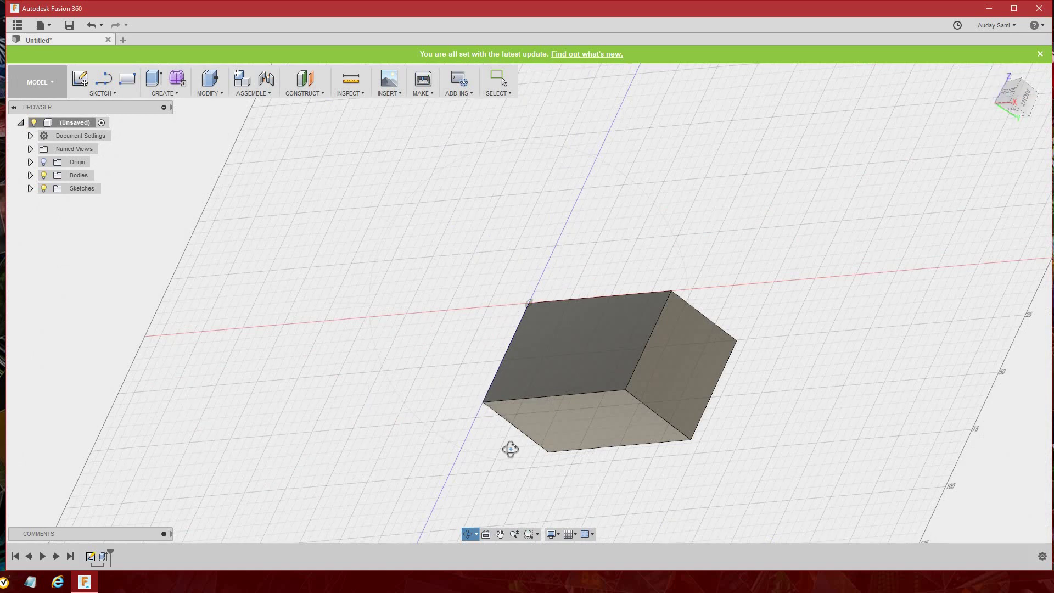
right_click(493, 332)
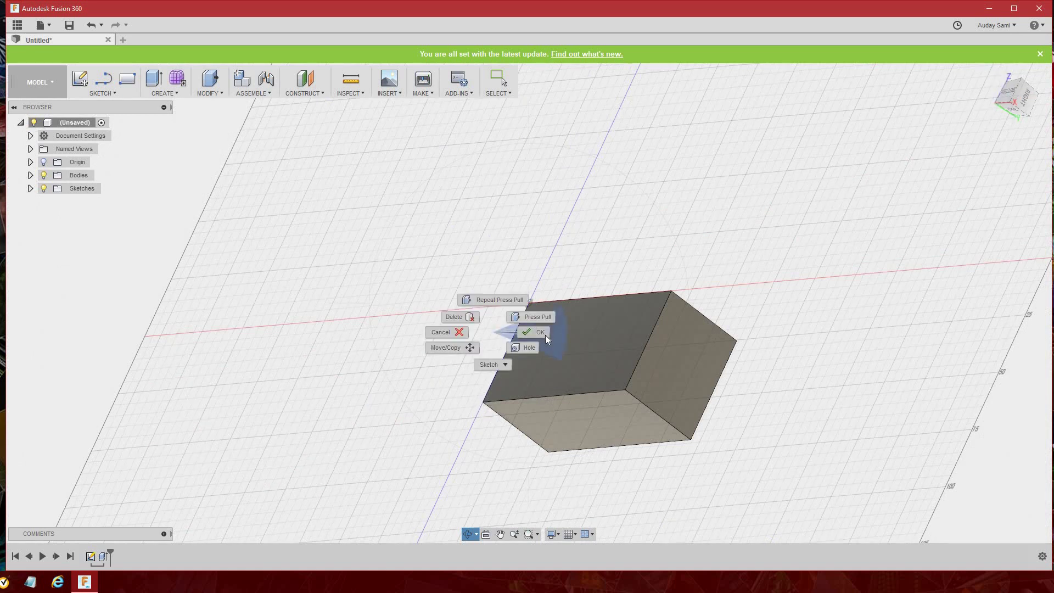
click(538, 332)
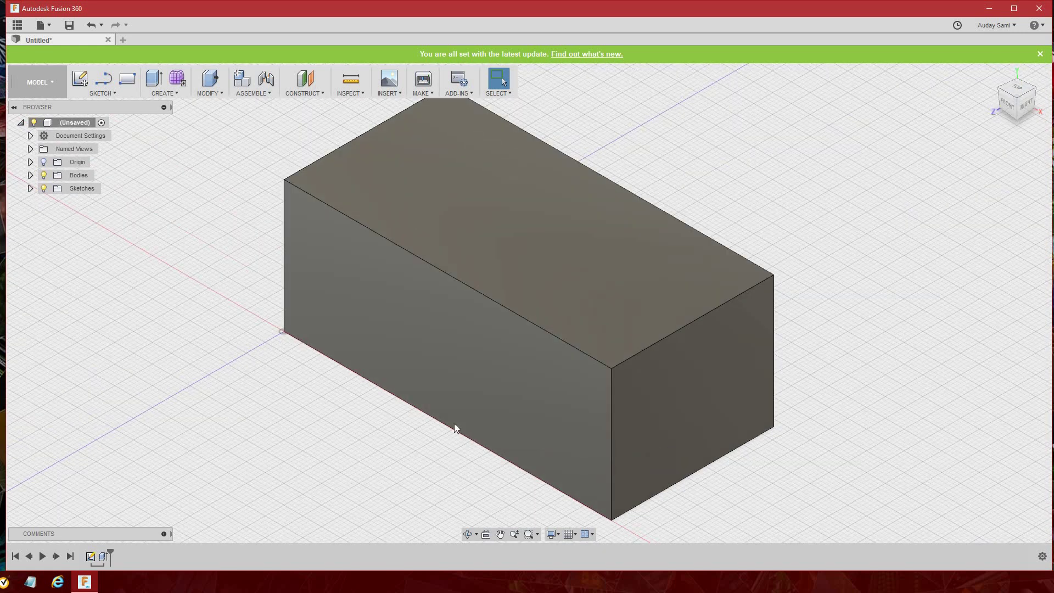
scroll(397, 409, down, 2)
scroll(397, 409, down, 2)
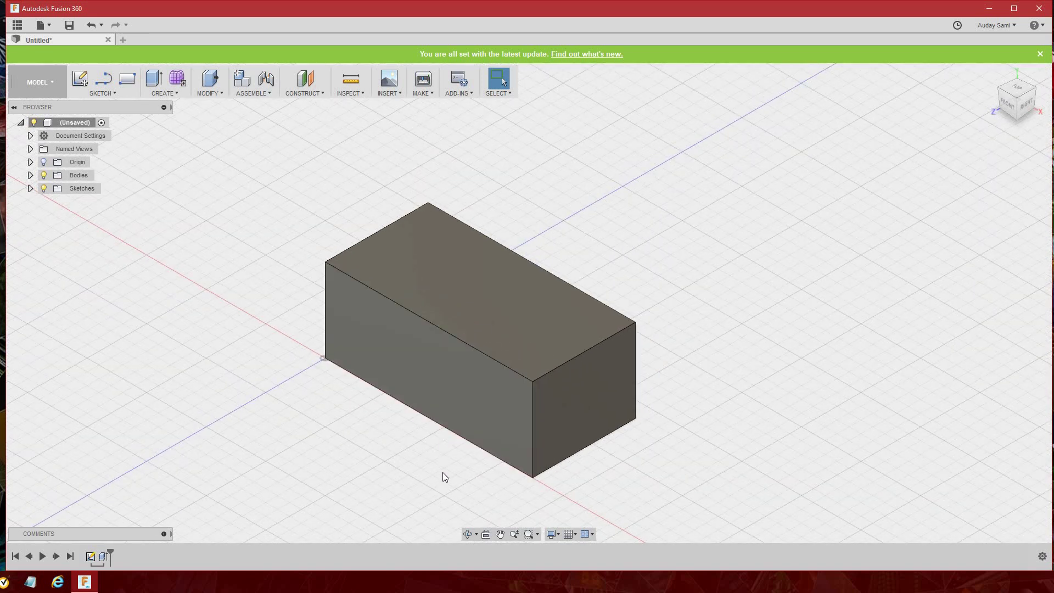
middle_drag(493, 420, 483, 430)
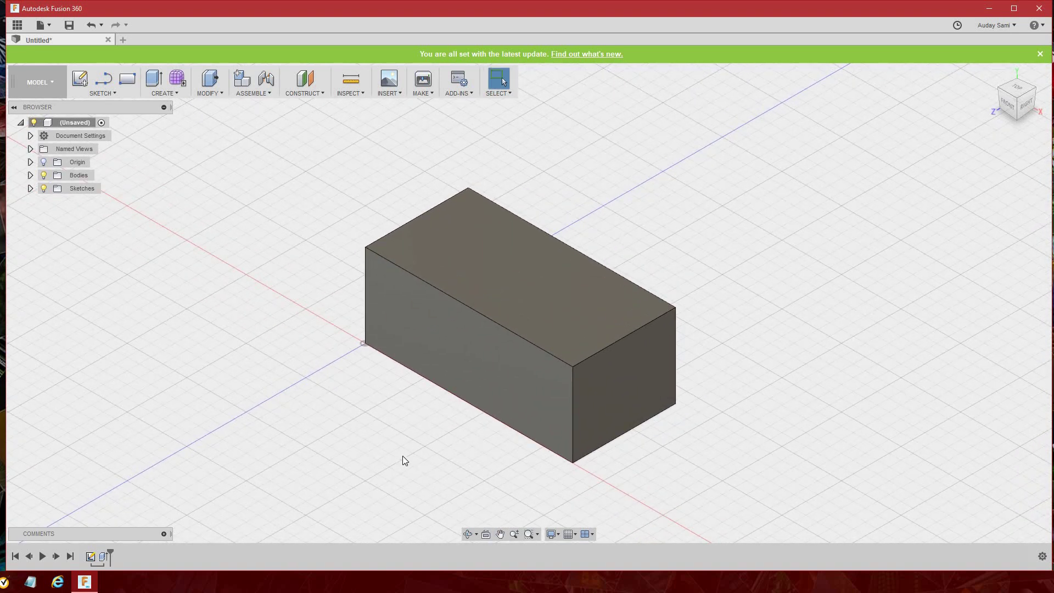
scroll(417, 444, down, 1)
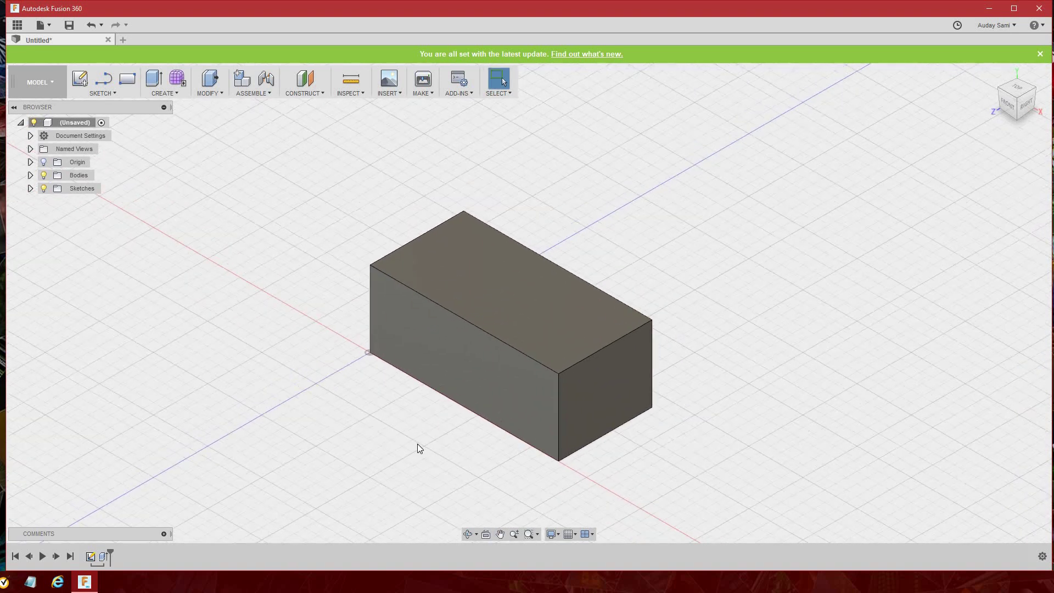
scroll(418, 444, down, 2)
scroll(419, 446, up, 3)
scroll(420, 449, up, 3)
scroll(420, 449, down, 2)
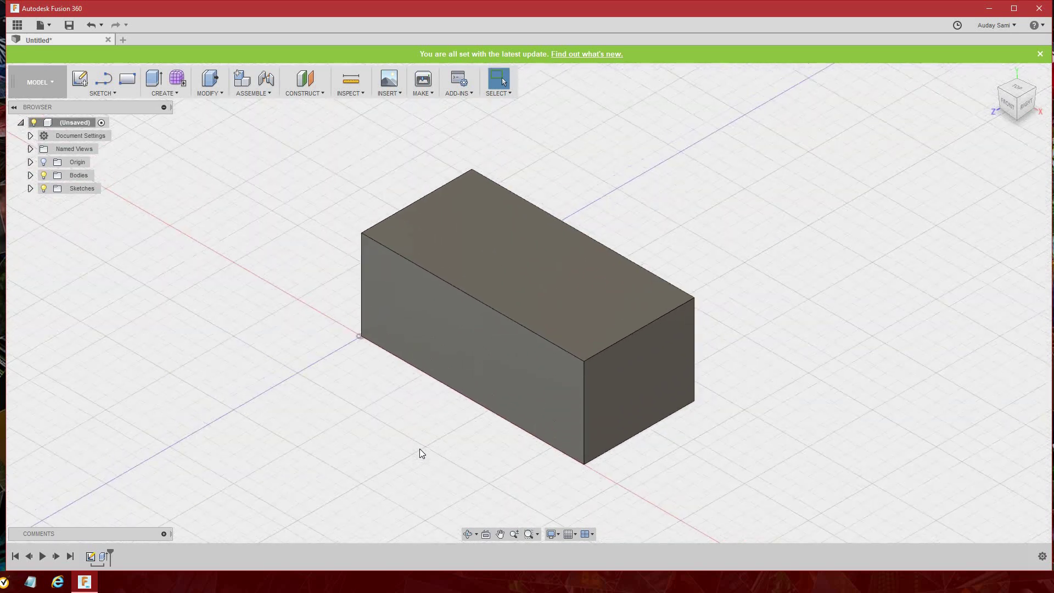
scroll(419, 449, down, 1)
scroll(419, 448, up, 1)
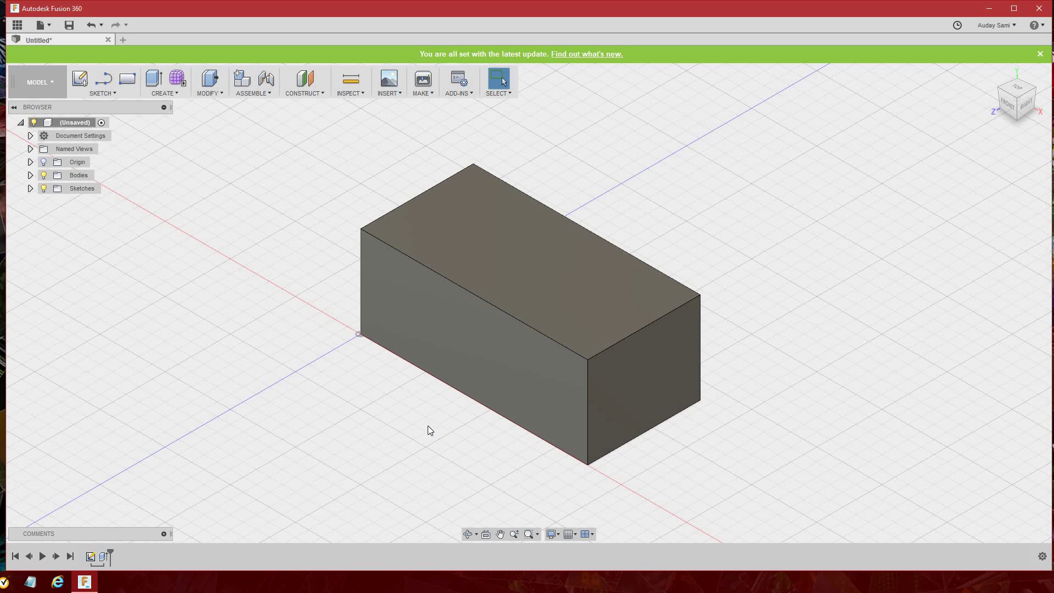
scroll(429, 386, up, 2)
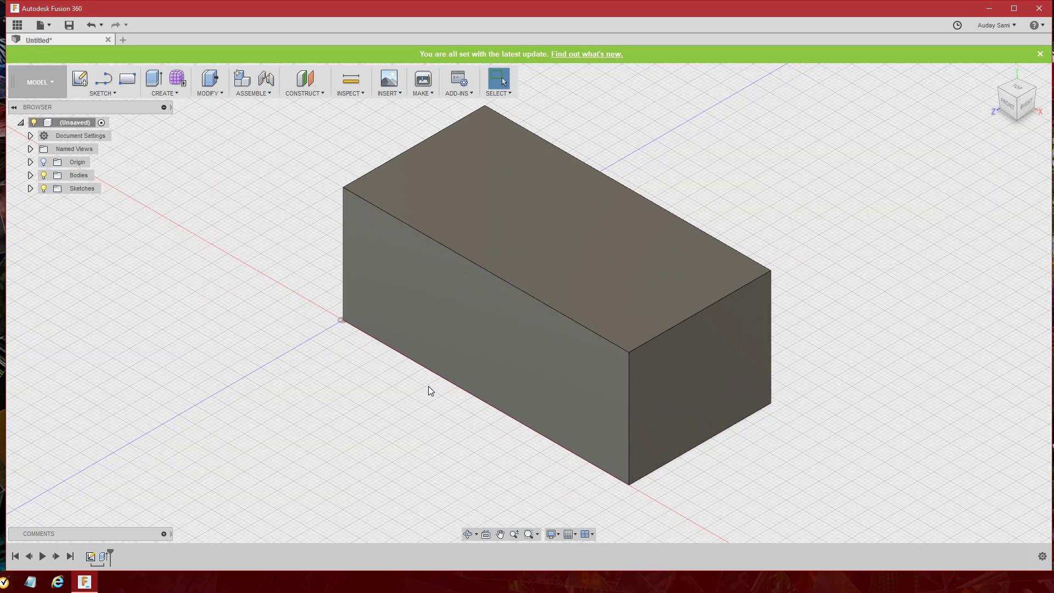
scroll(357, 328, down, 1)
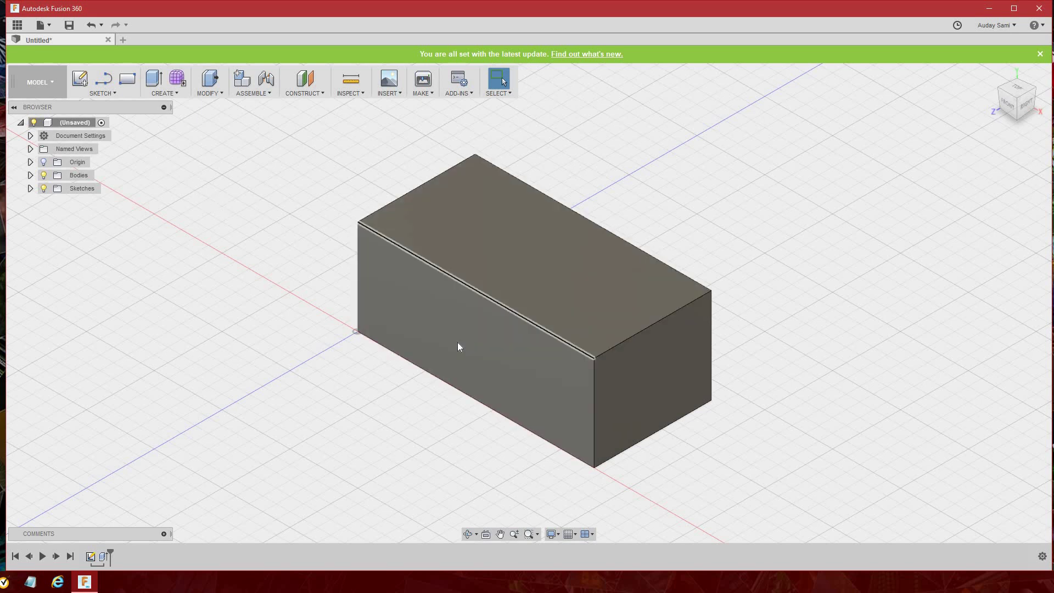
click(437, 316)
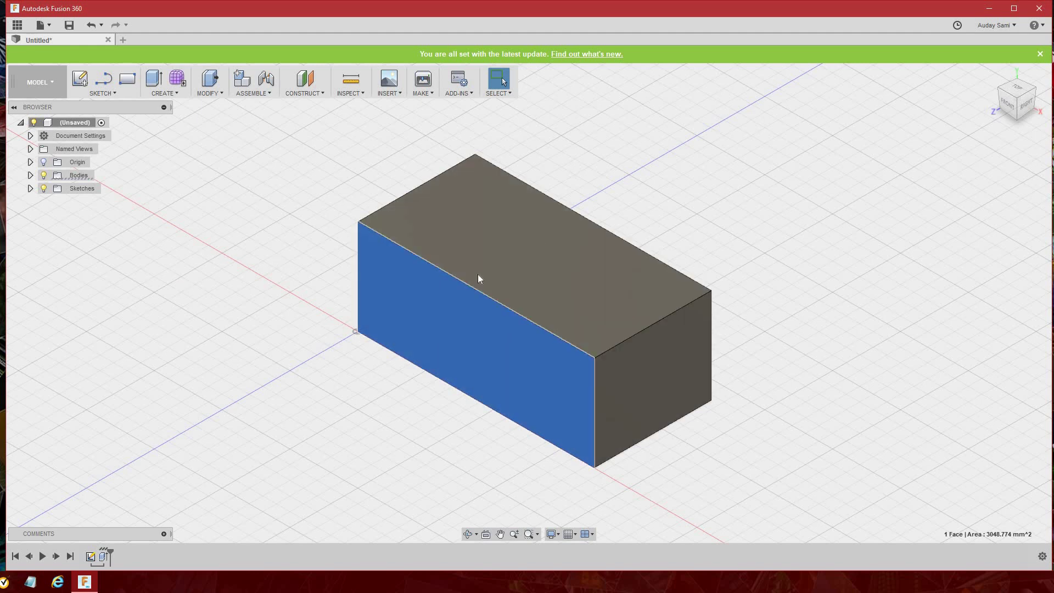
click(464, 251)
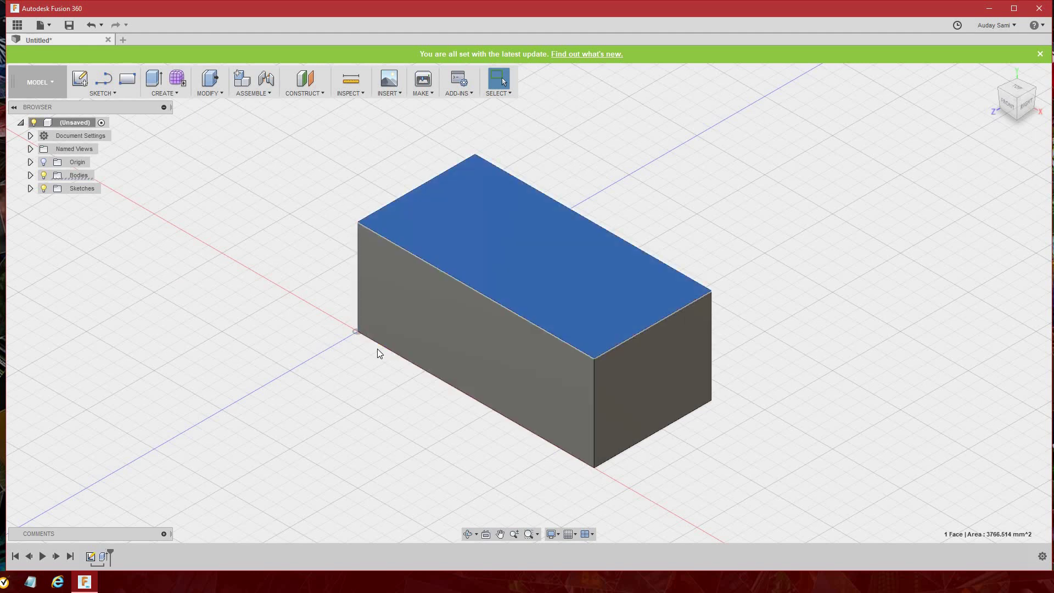
key(Delete)
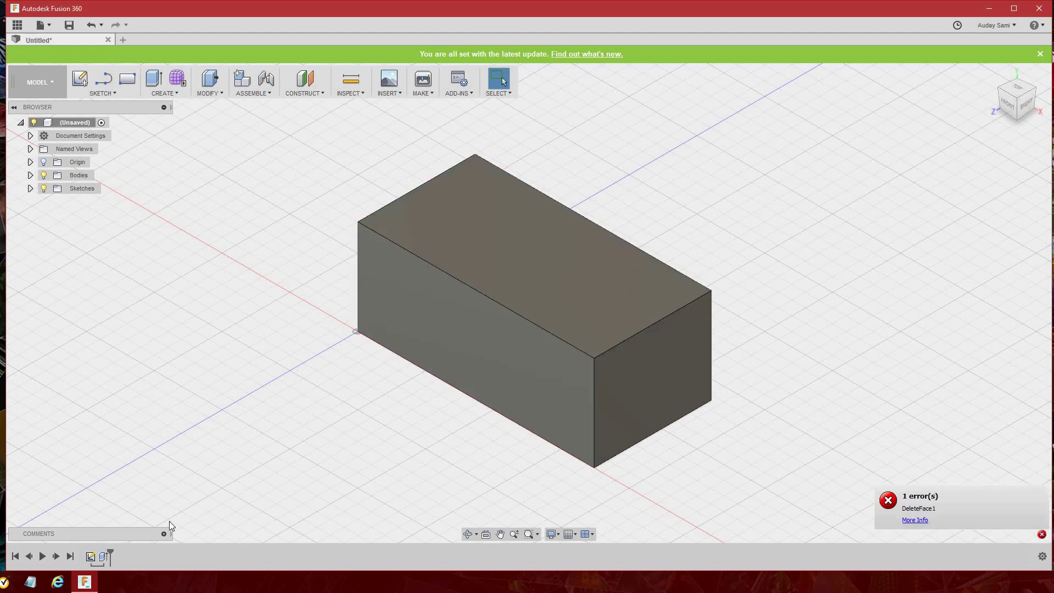
click(578, 284)
right_click(579, 285)
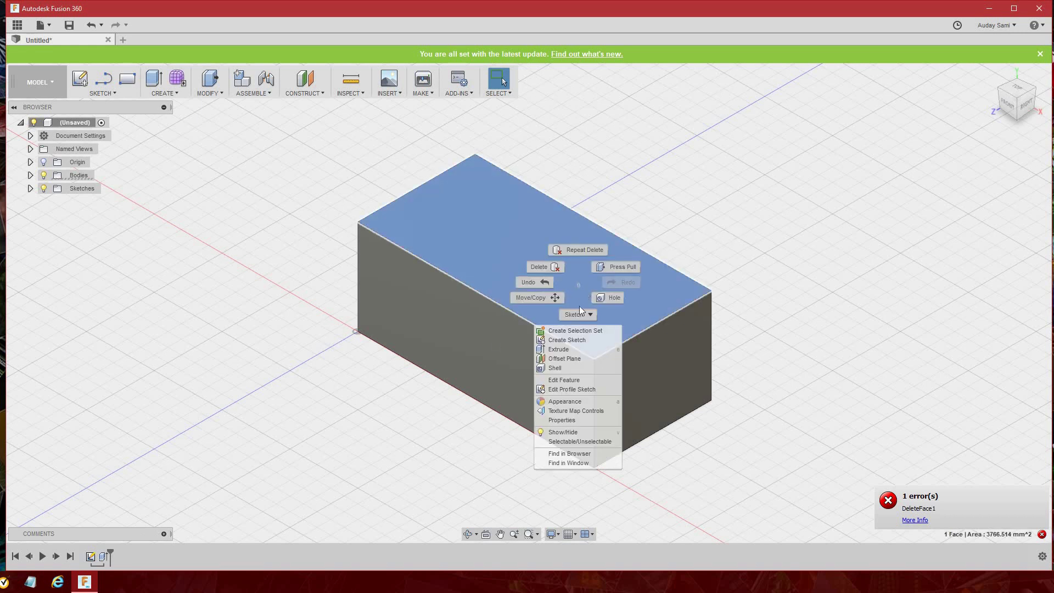
click(546, 267)
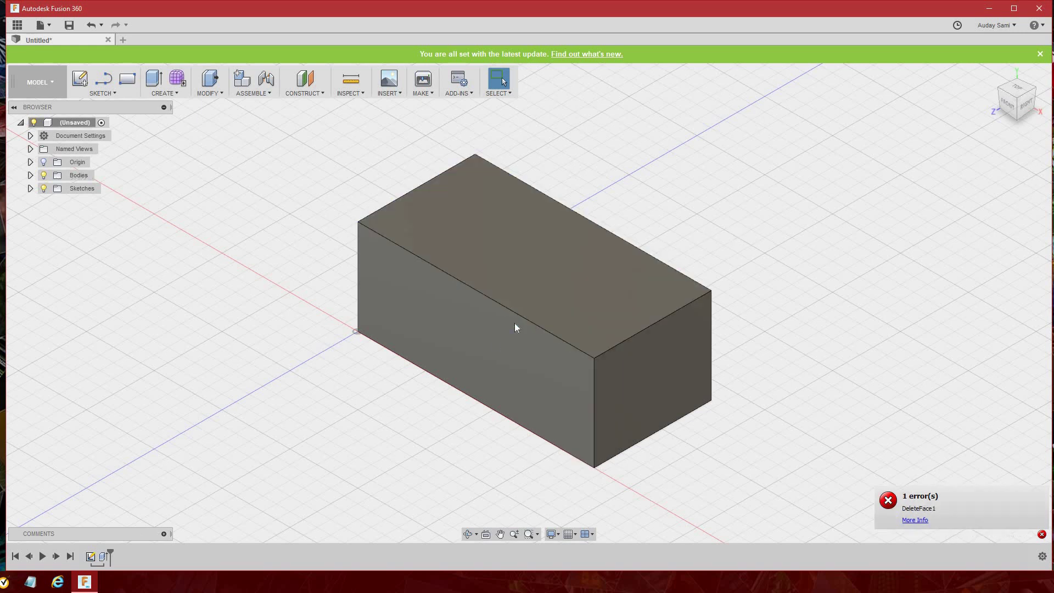
click(1042, 534)
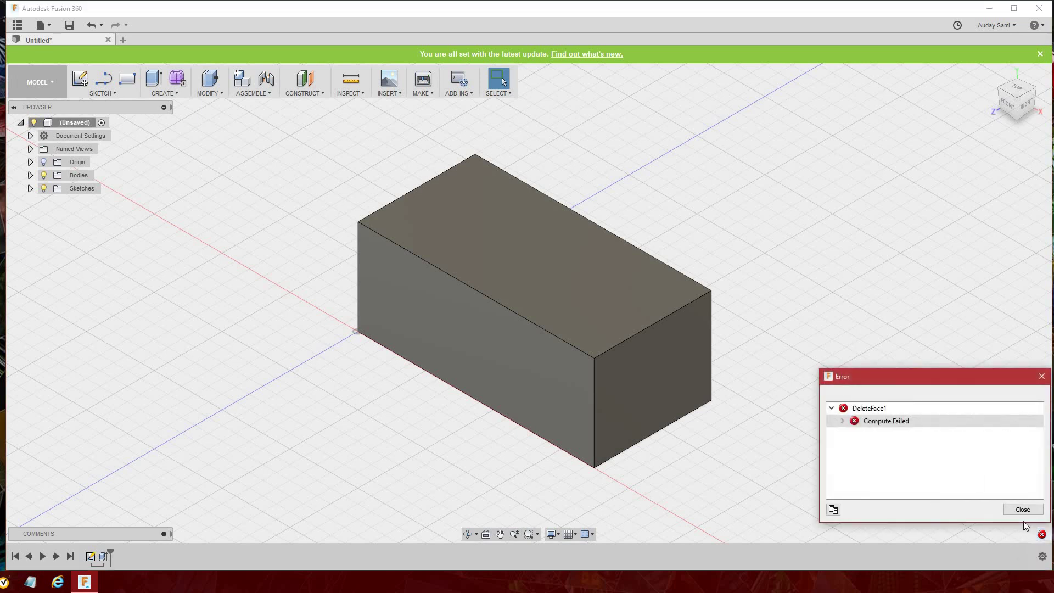
click(1022, 511)
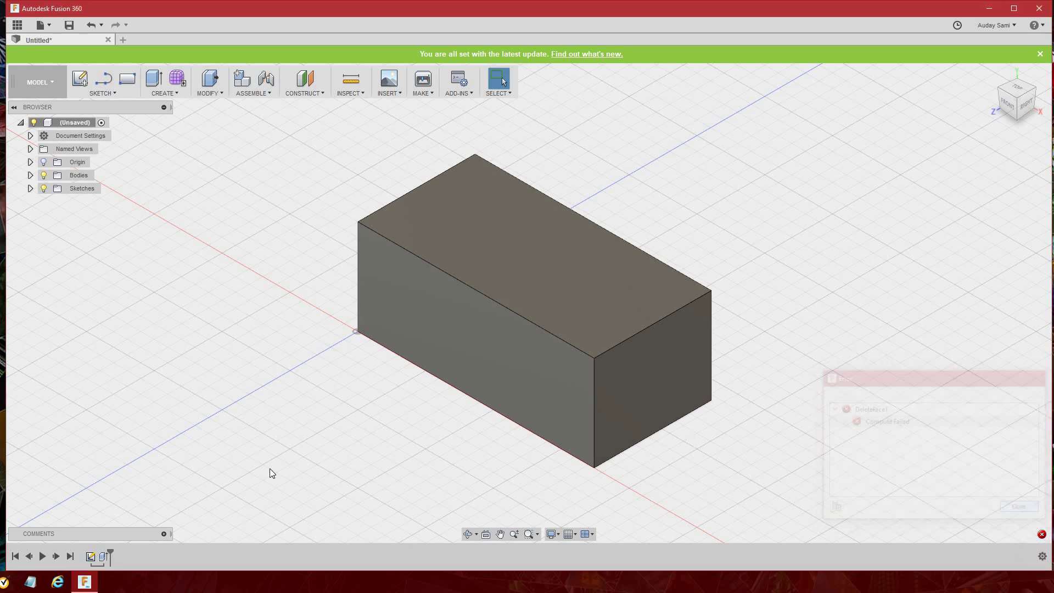
click(103, 556)
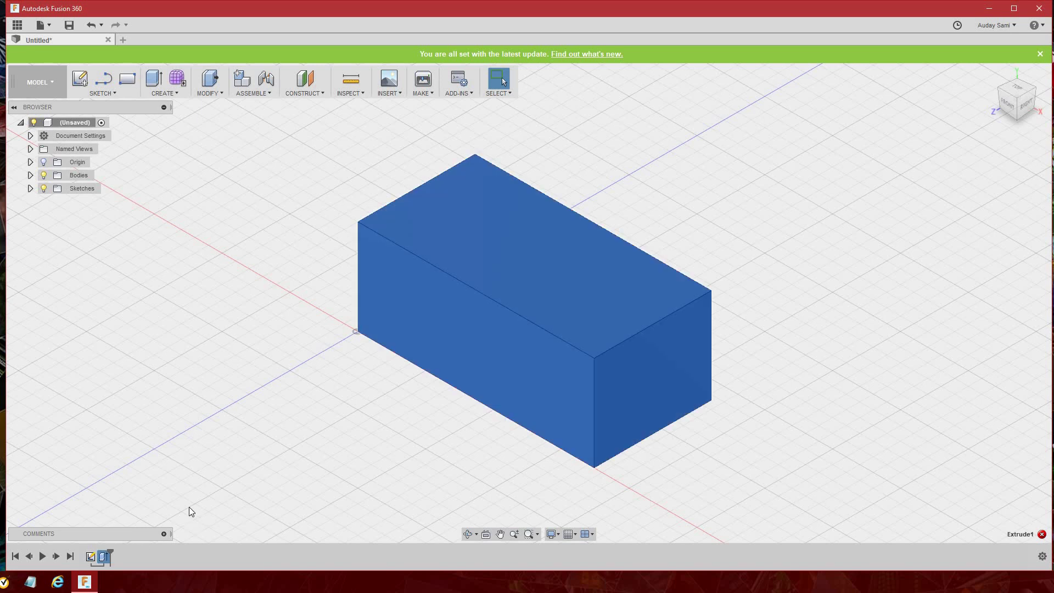
Delete the Extrude1 box and erase the rectangle's edges inside Sketch1
key(Delete)
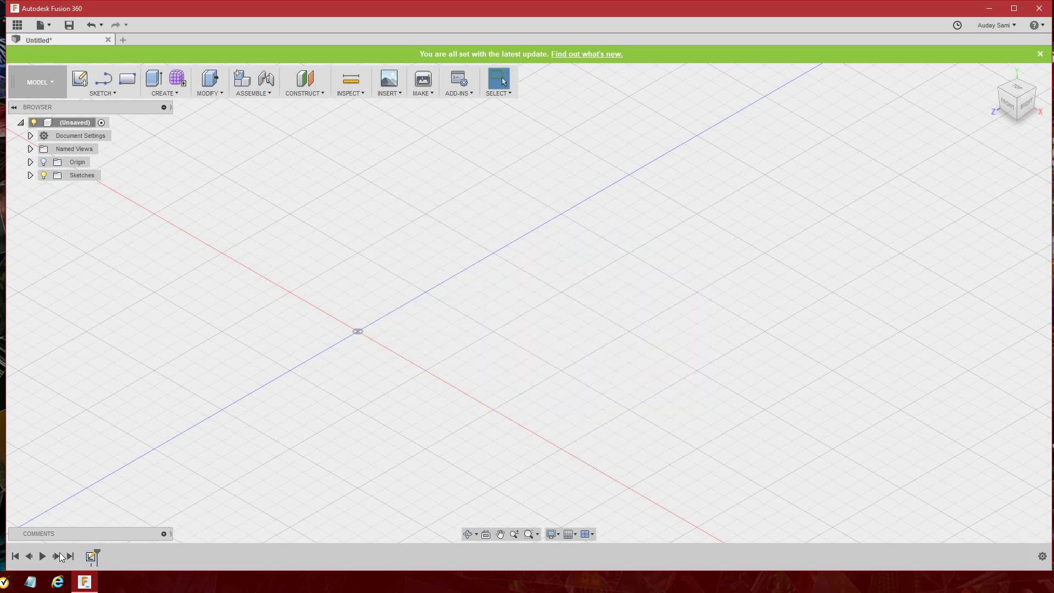
double_click(90, 556)
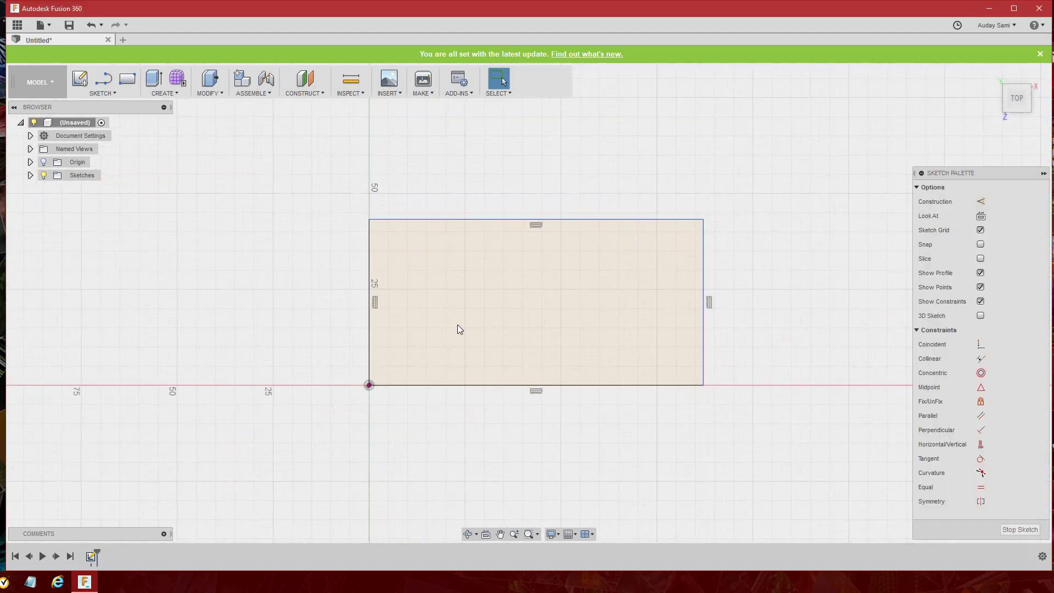
right_click(466, 312)
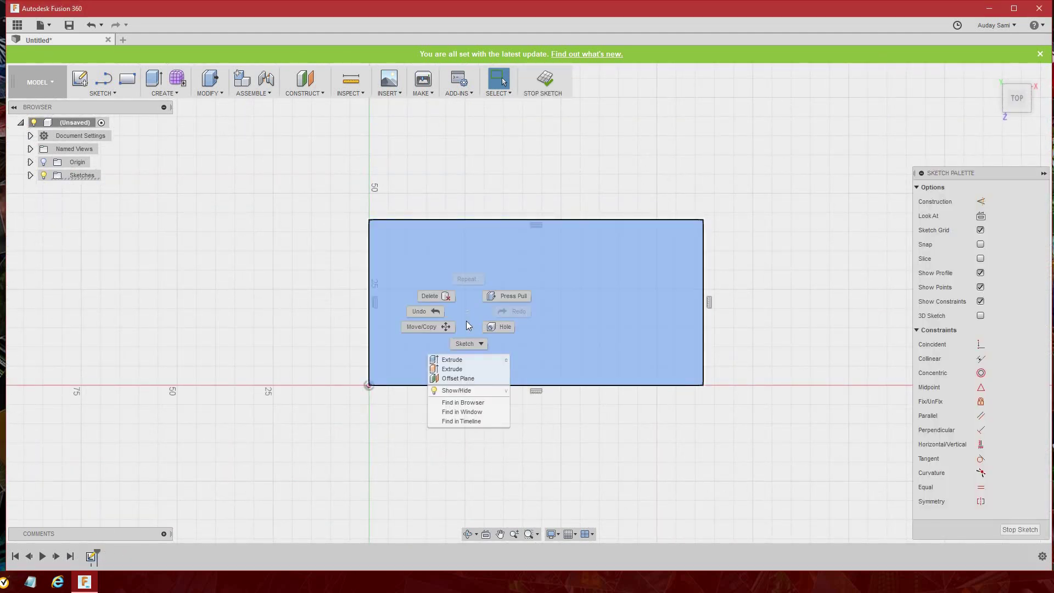
click(440, 300)
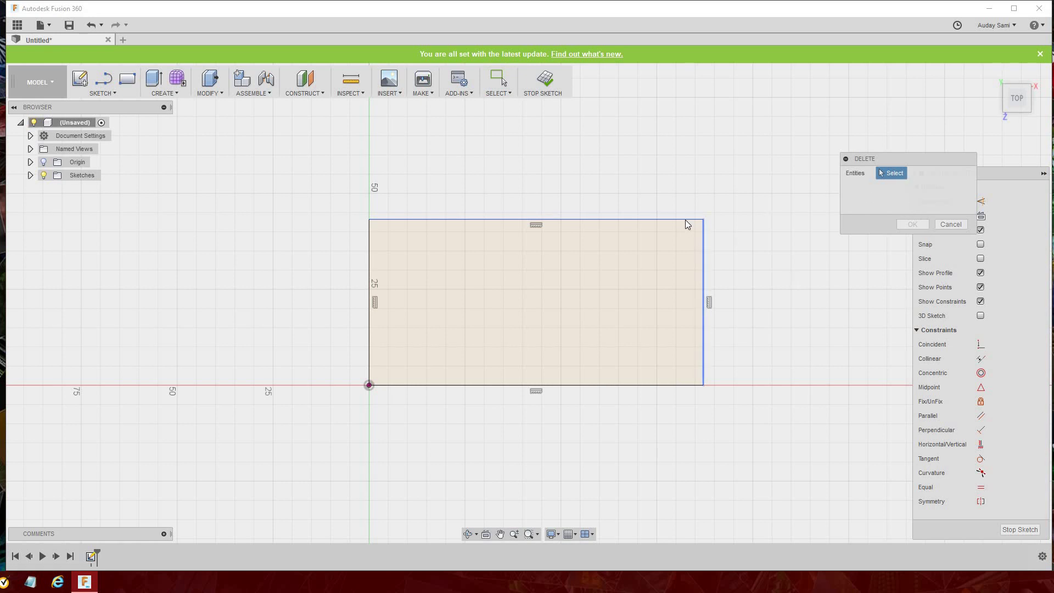
click(704, 245)
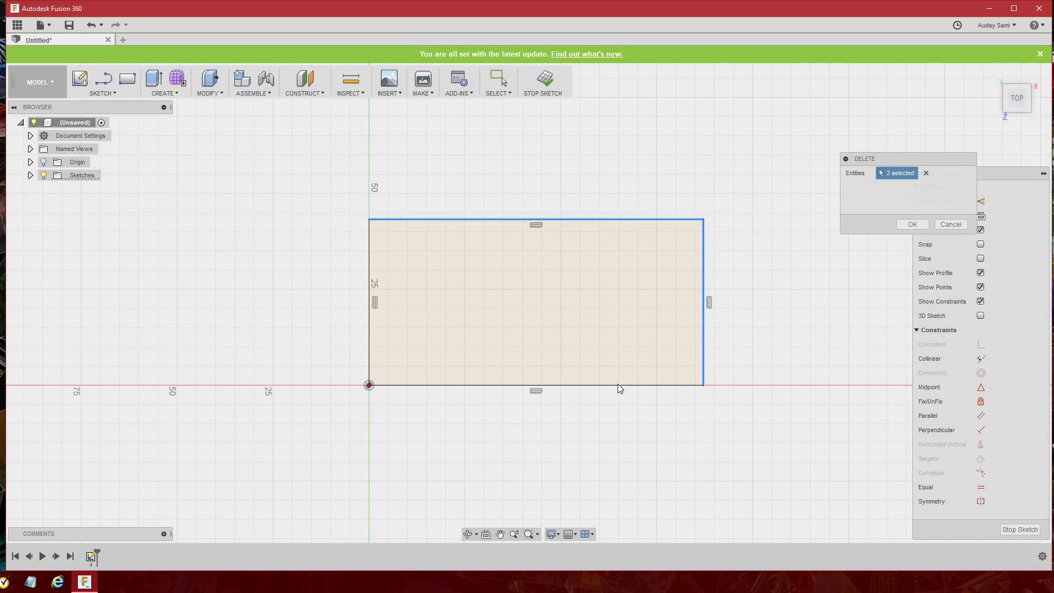
click(604, 384)
click(370, 317)
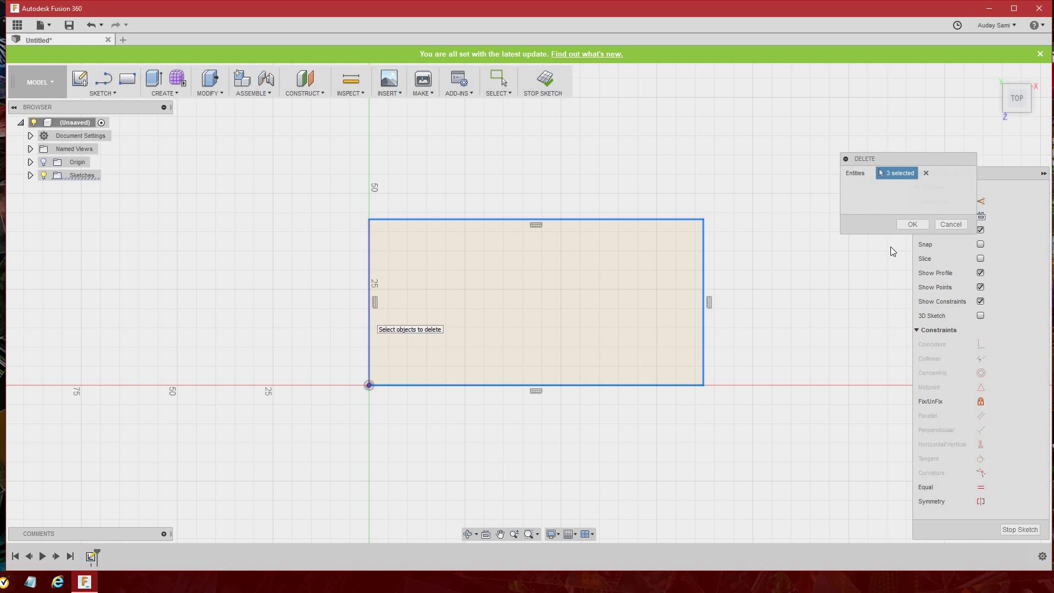
click(913, 224)
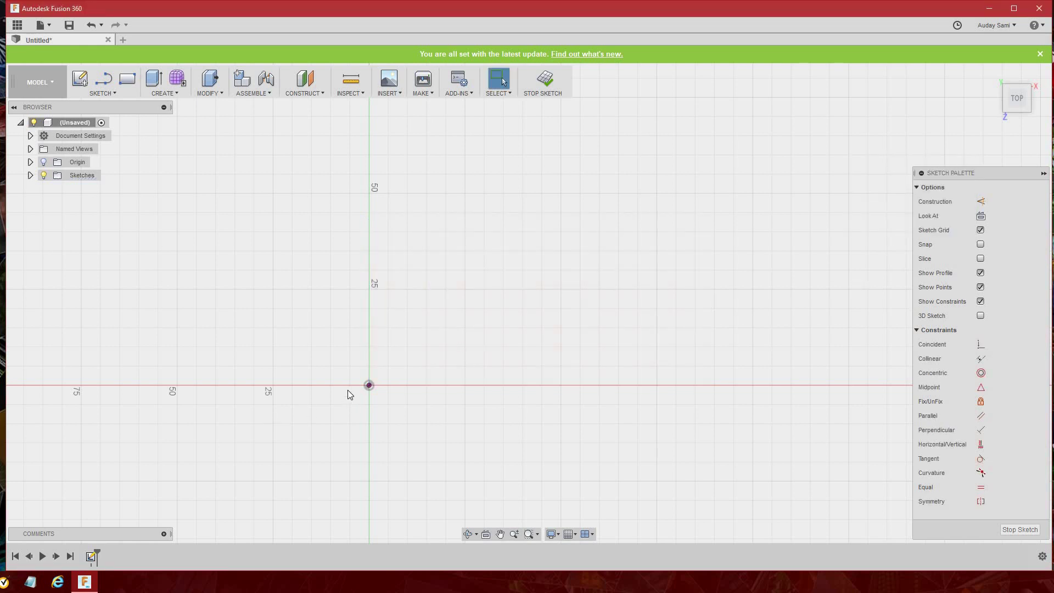
Delete Sketch1 from the browser and return to the Home view
click(30, 175)
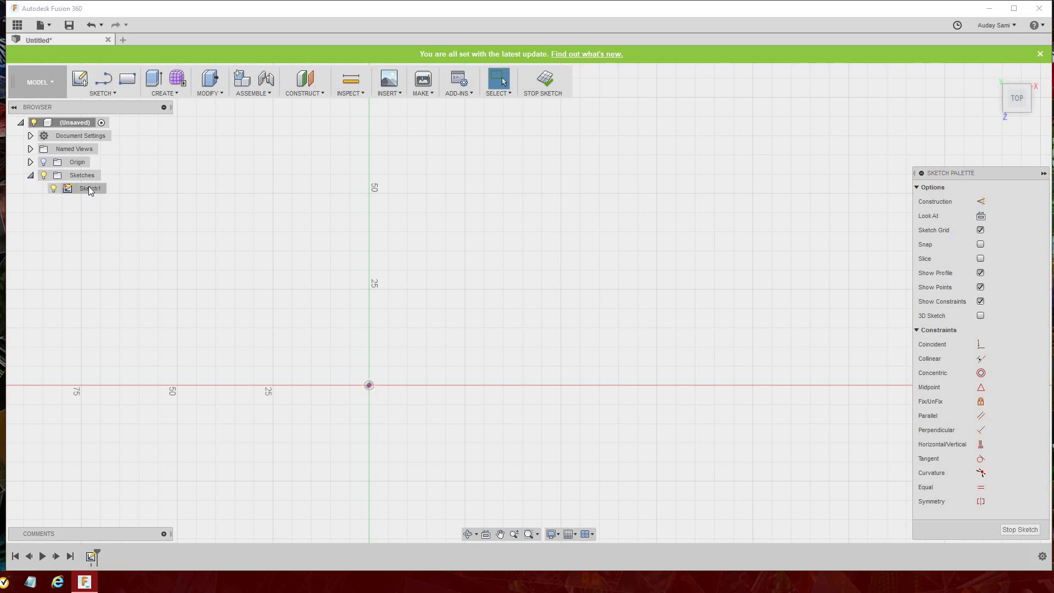
right_click(90, 188)
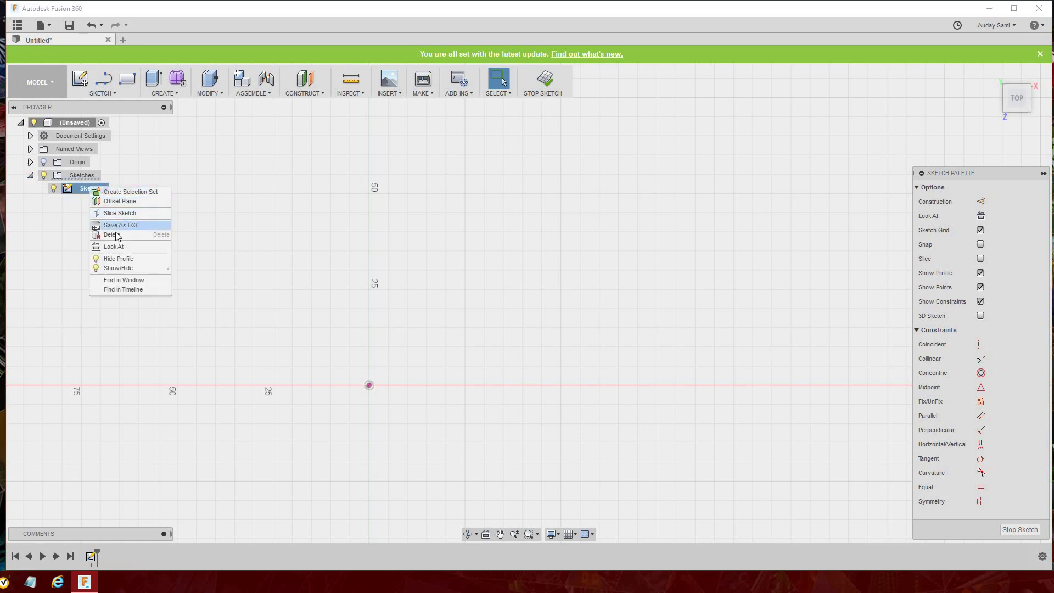
click(112, 235)
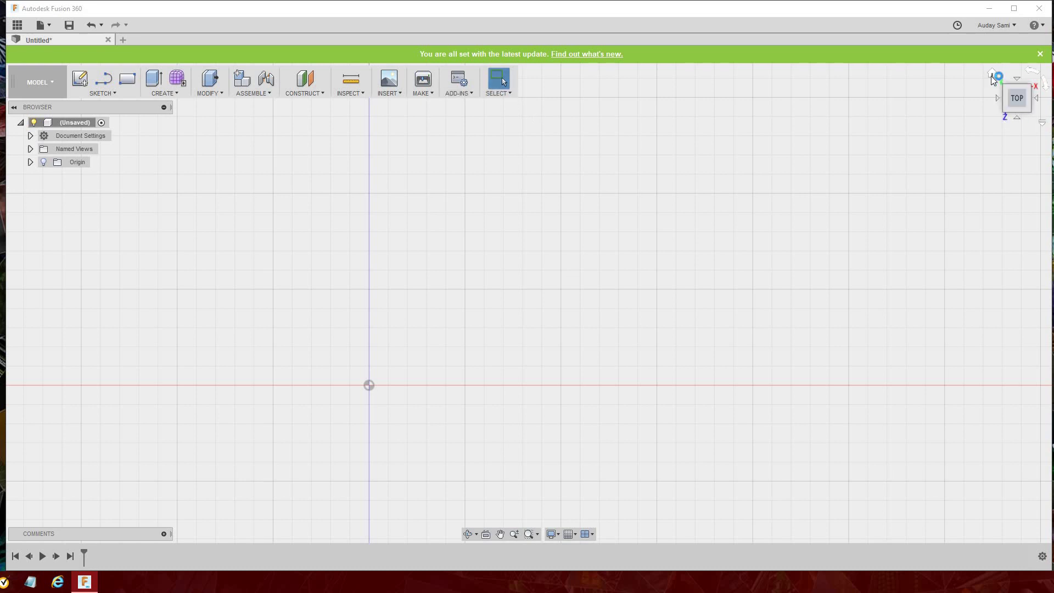
click(991, 76)
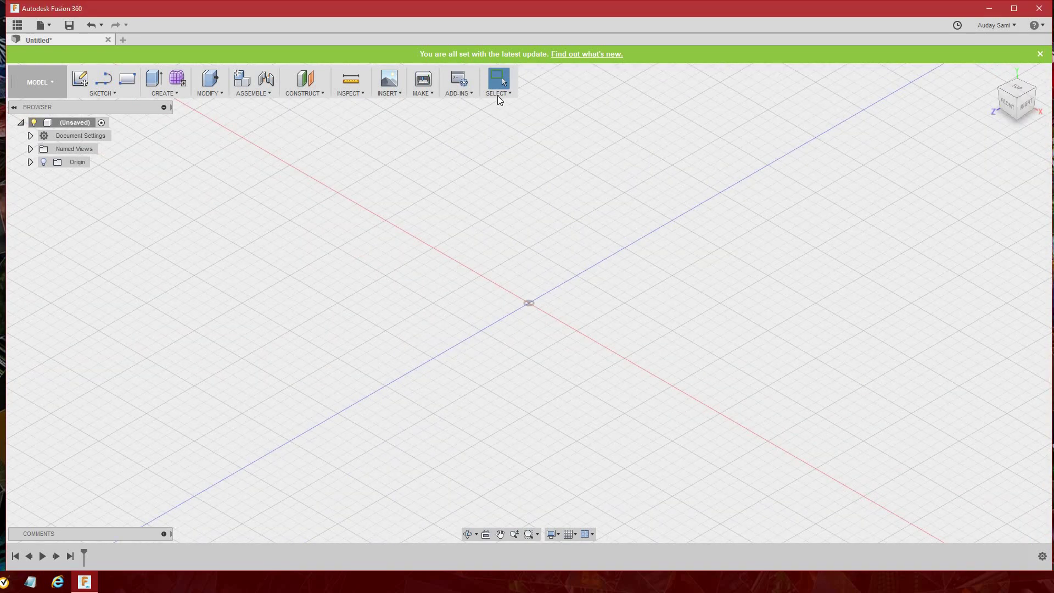
key(l)
Create Sketch2 with a roughly 78 × 45 mm rectangle on the ground plane, cornered at the origin
click(129, 81)
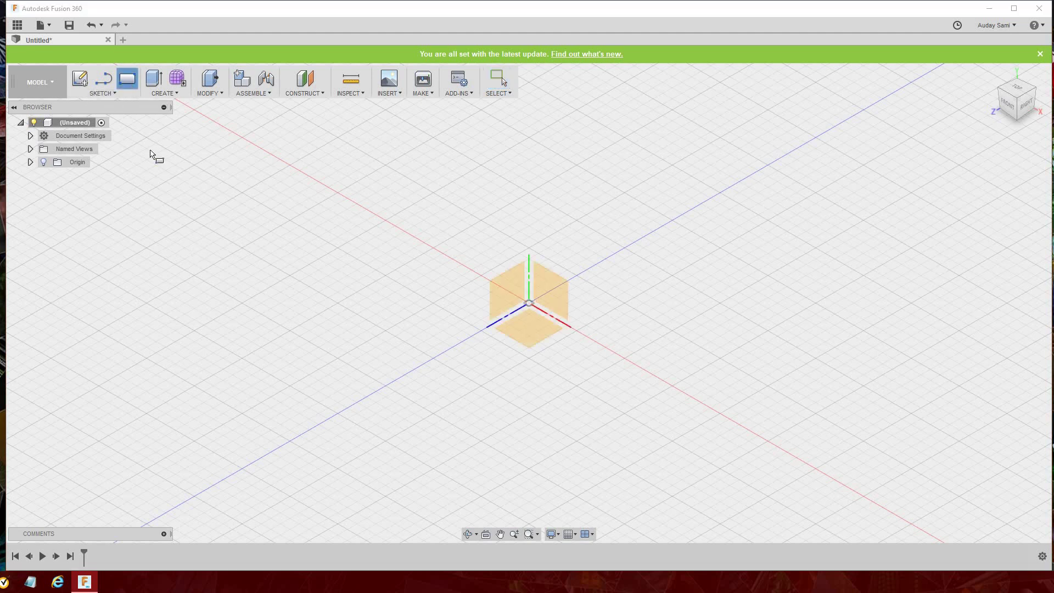
click(530, 327)
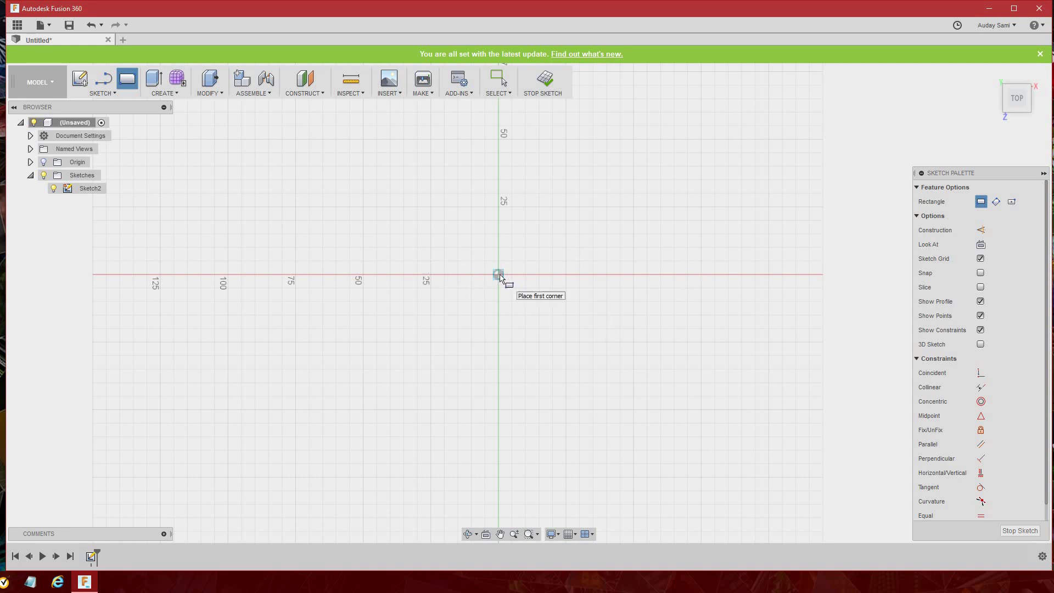
click(498, 274)
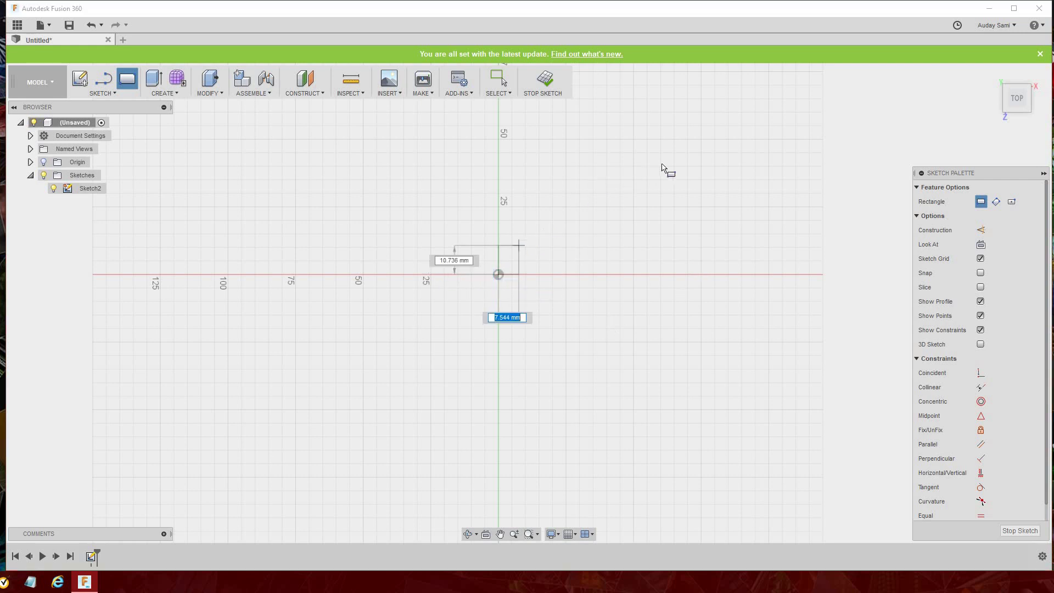
click(709, 152)
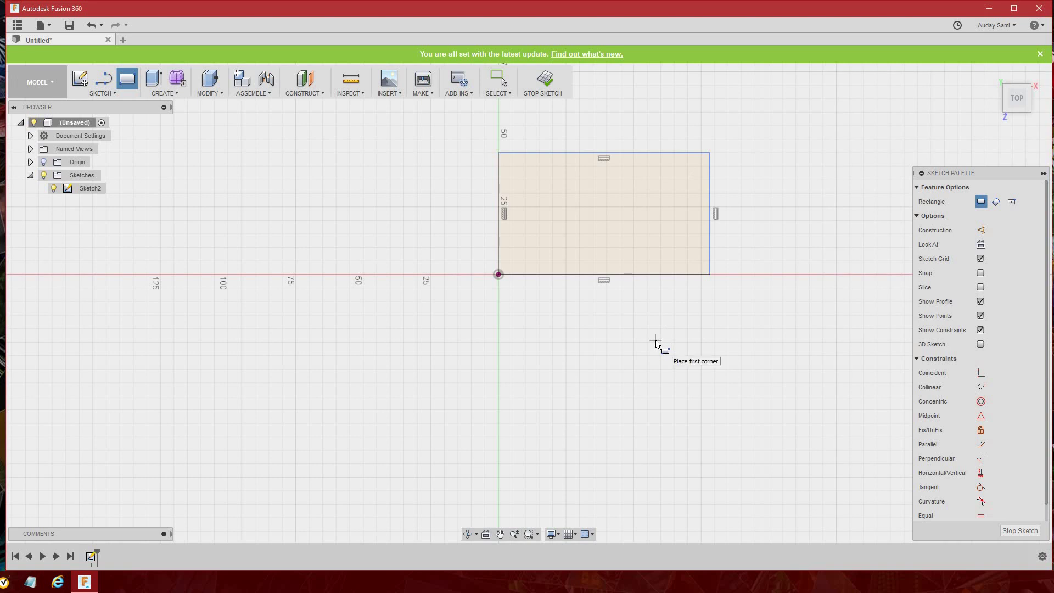
click(546, 82)
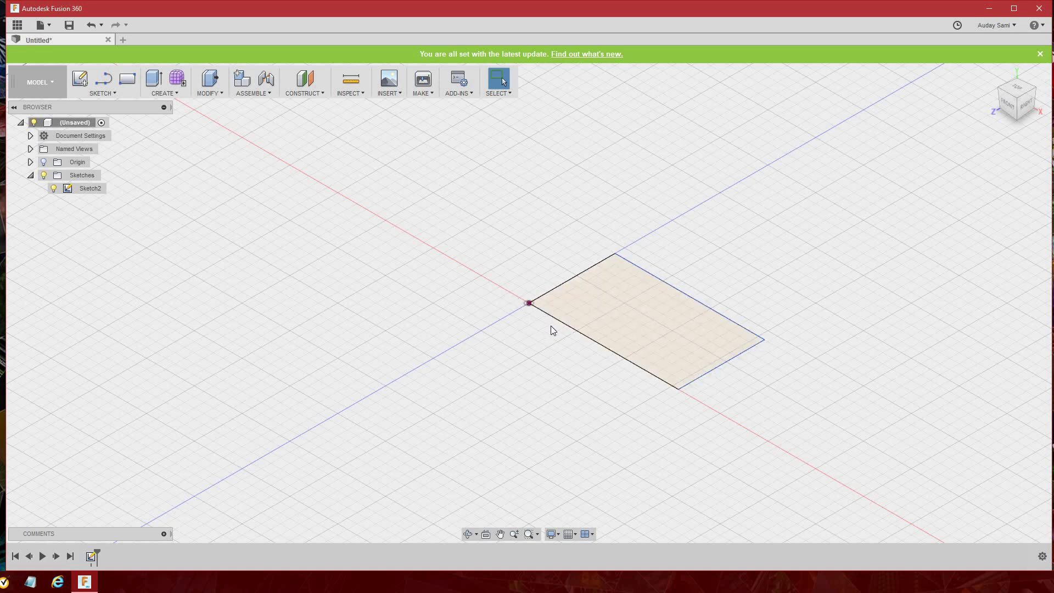
Extrude the Sketch2 rectangle profile 20 mm into a new solid box body
right_click(620, 310)
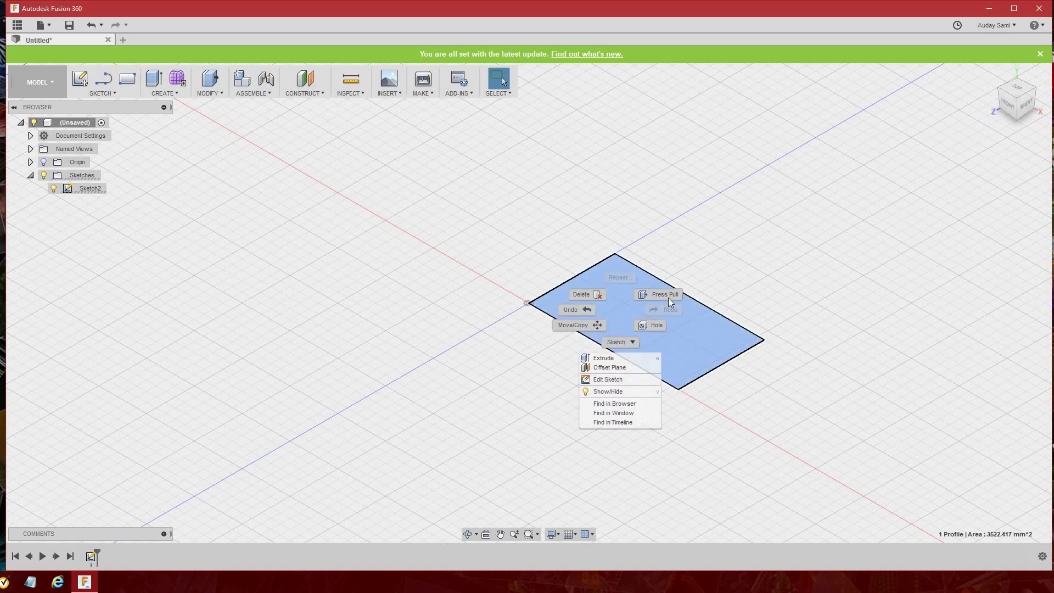
click(175, 97)
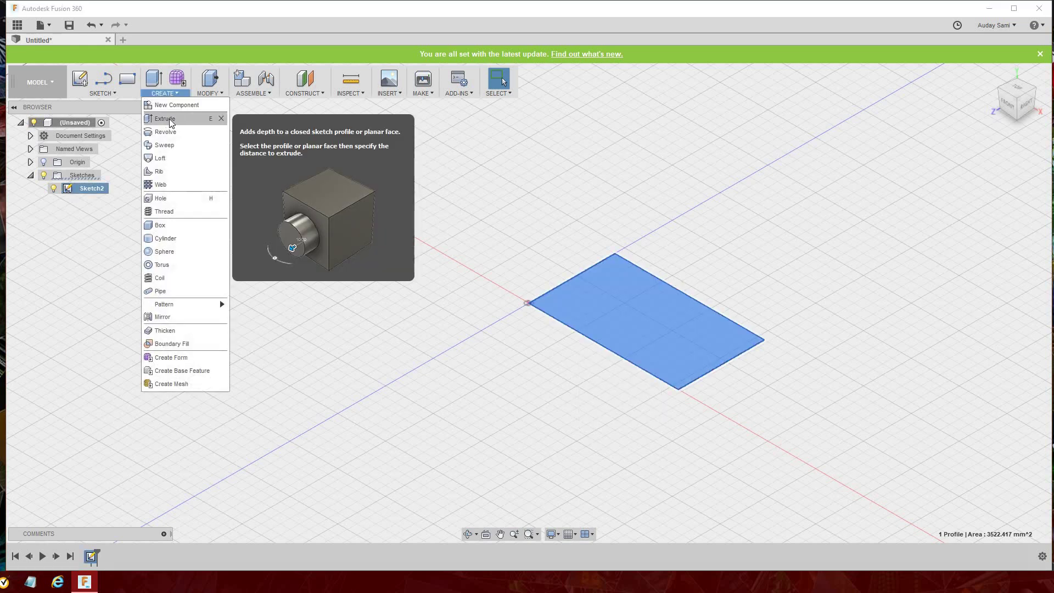
click(165, 118)
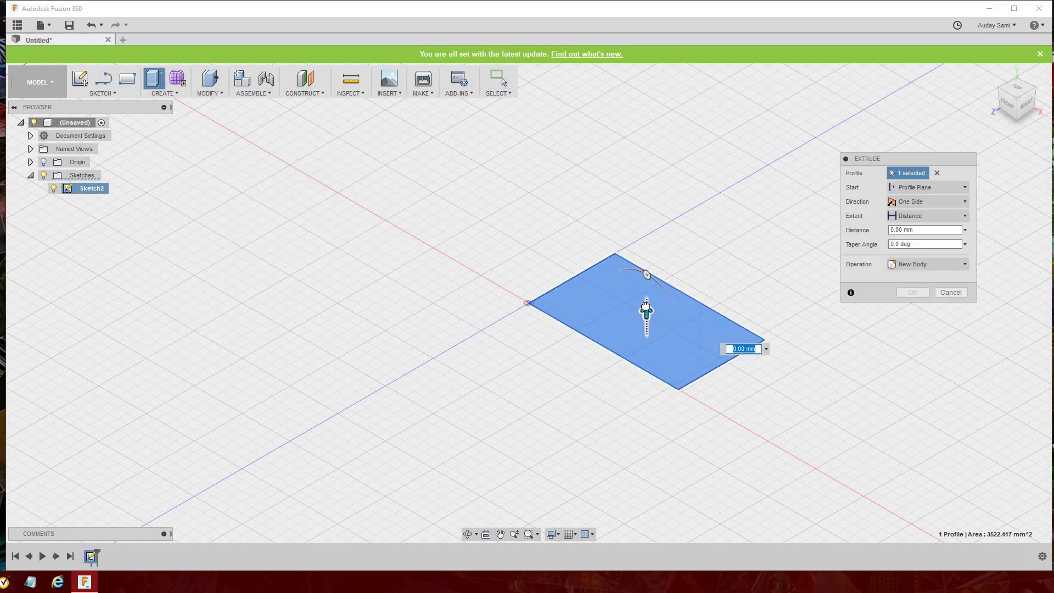
drag(645, 310, 646, 269)
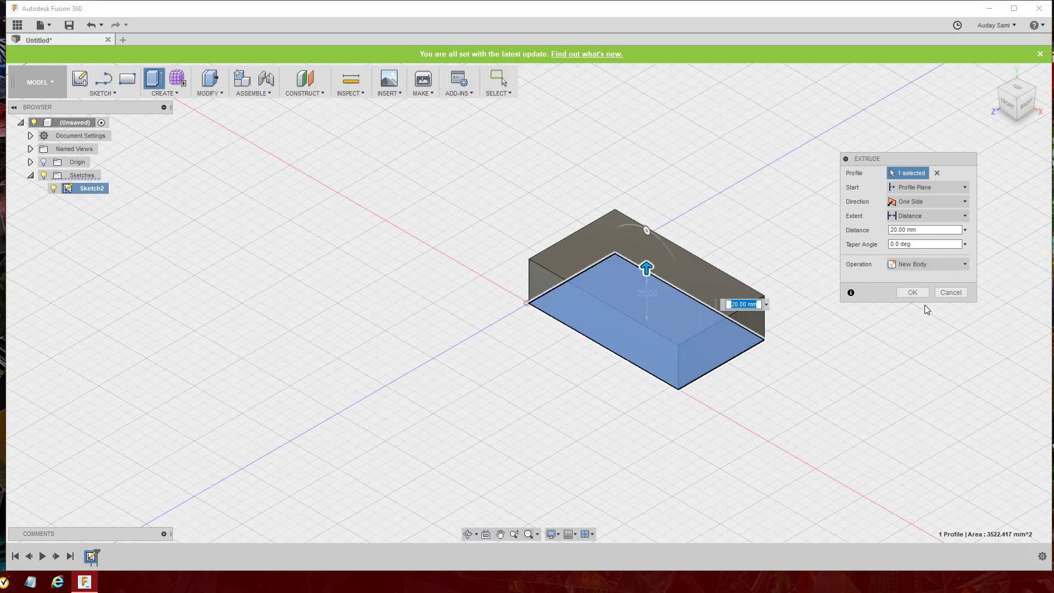
click(906, 292)
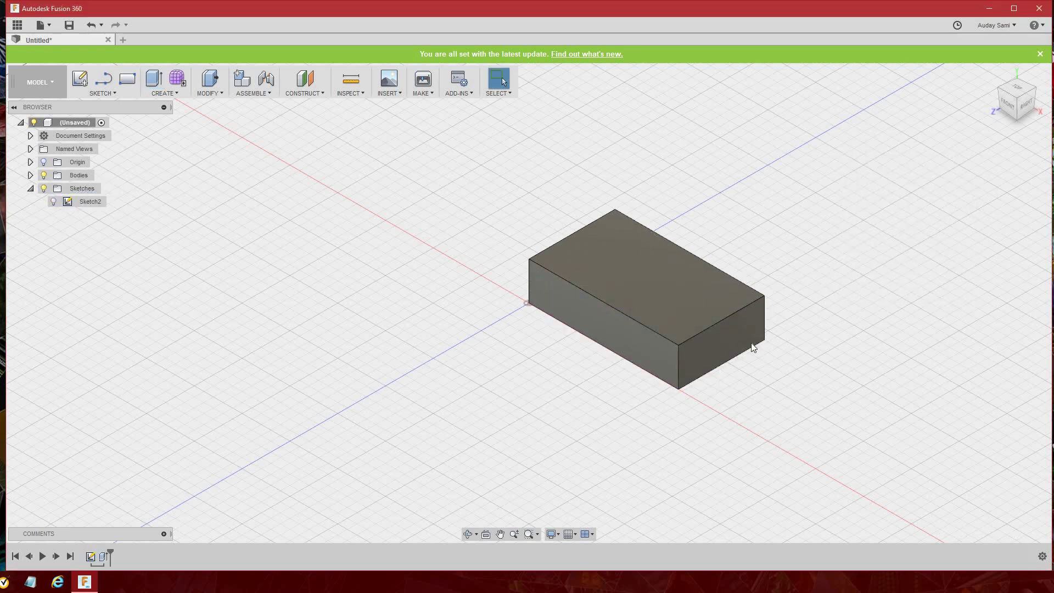
middle_drag(483, 357, 413, 342)
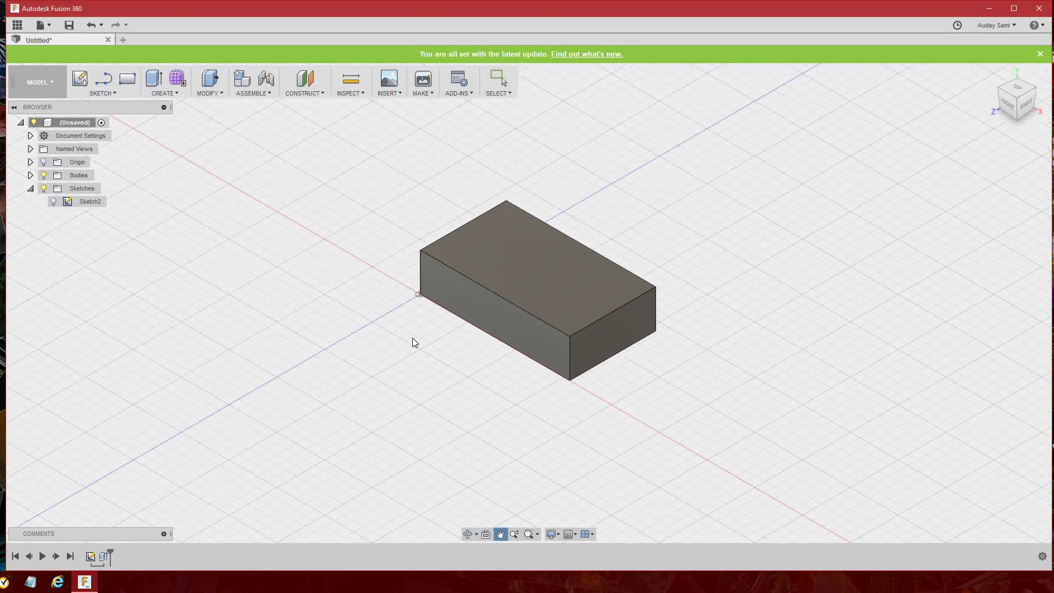
Pan and zoom so the box appears larger near the view's center, then return to Select
scroll(412, 343, down, 1)
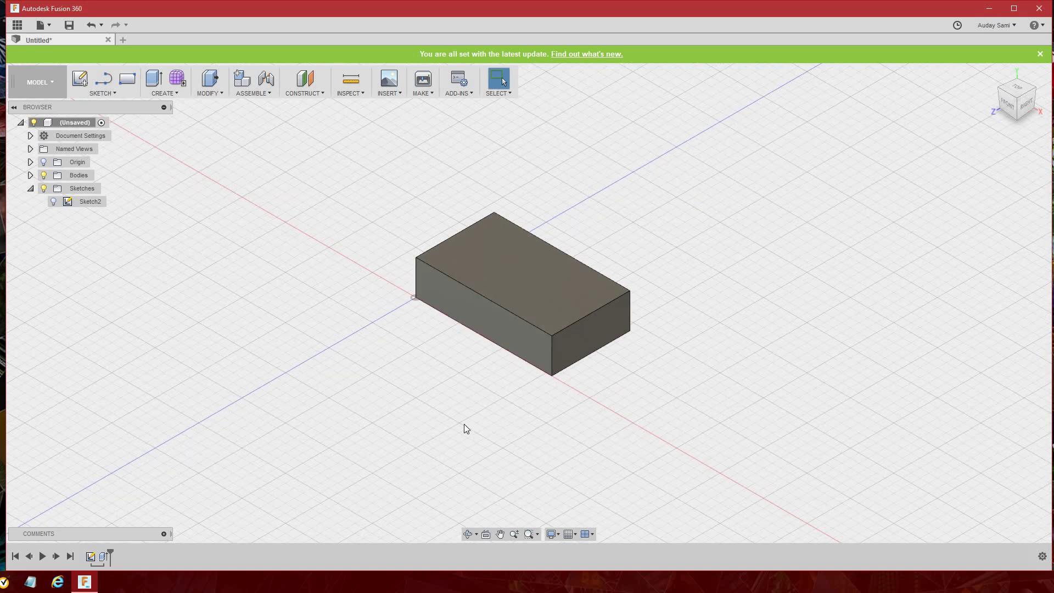
scroll(464, 425, down, 1)
scroll(466, 426, up, 2)
scroll(466, 426, down, 1)
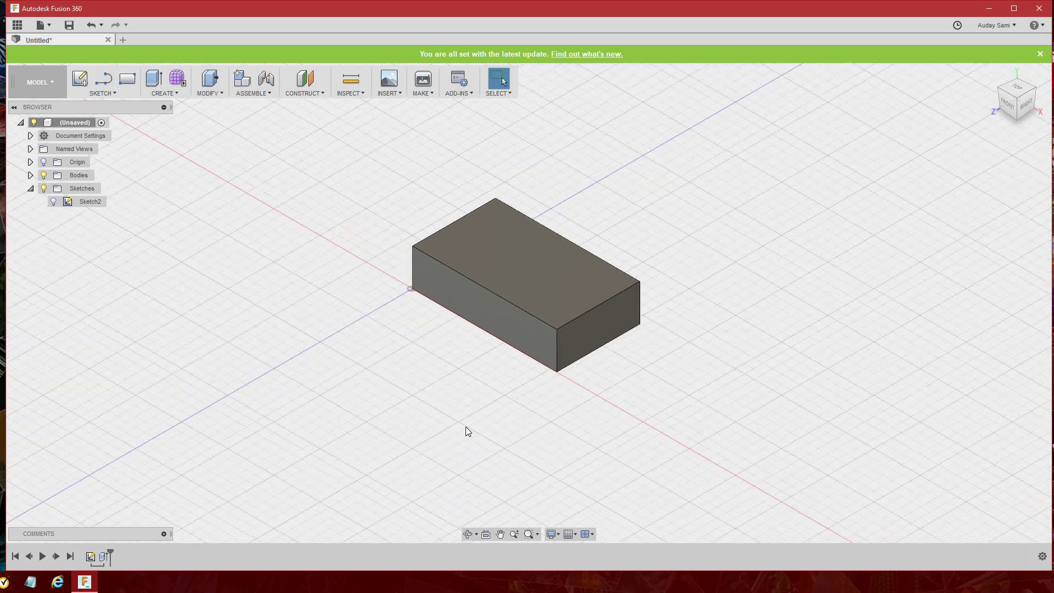
scroll(465, 427, up, 1)
scroll(467, 430, up, 1)
scroll(466, 430, down, 1)
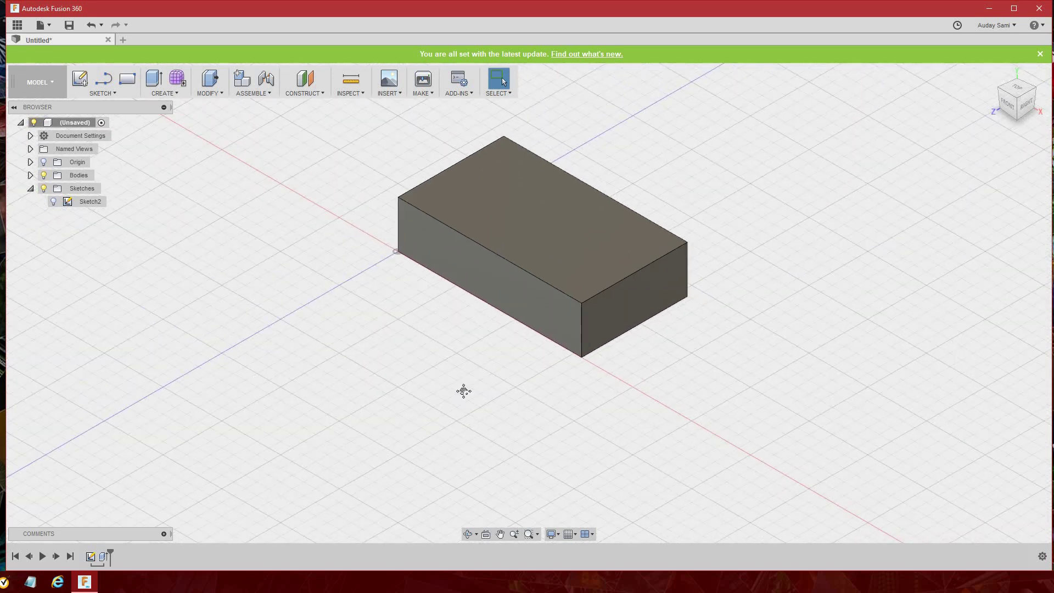
middle_drag(464, 390, 446, 461)
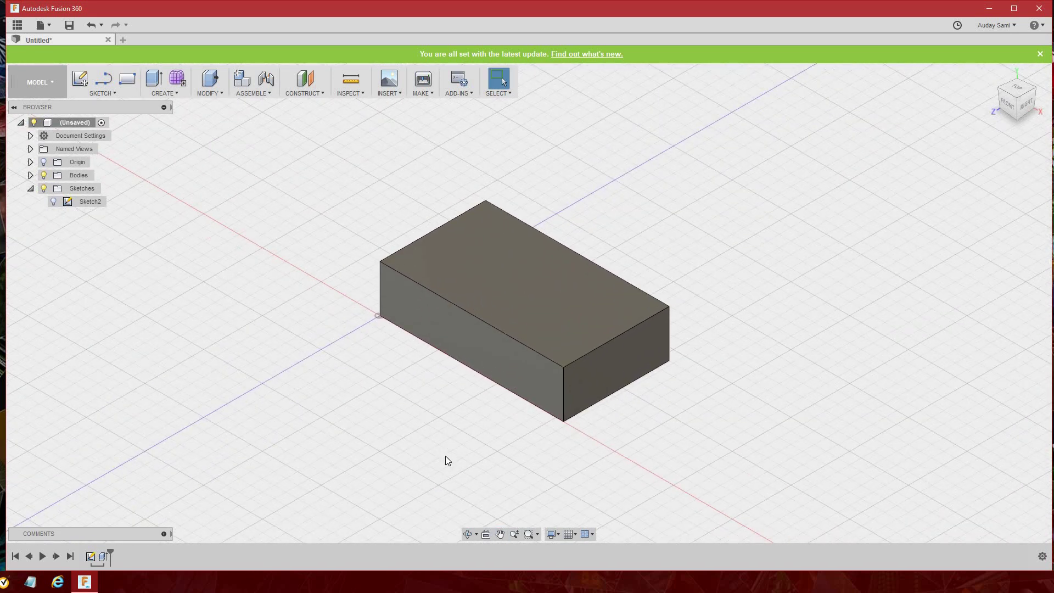
scroll(445, 459, down, 1)
scroll(446, 460, up, 1)
scroll(446, 460, down, 1)
scroll(446, 460, up, 1)
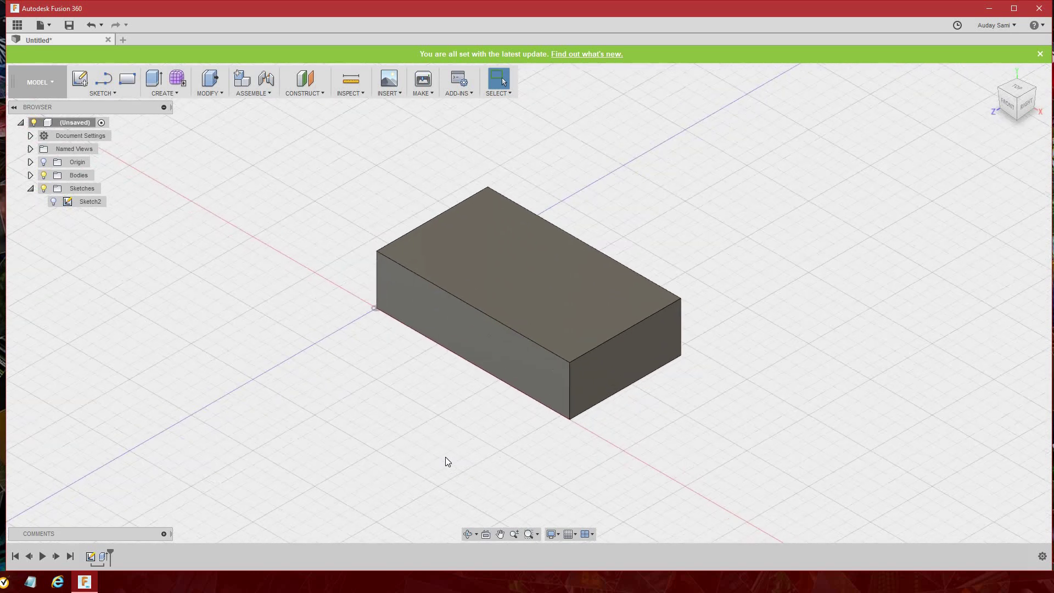
scroll(446, 458, up, 1)
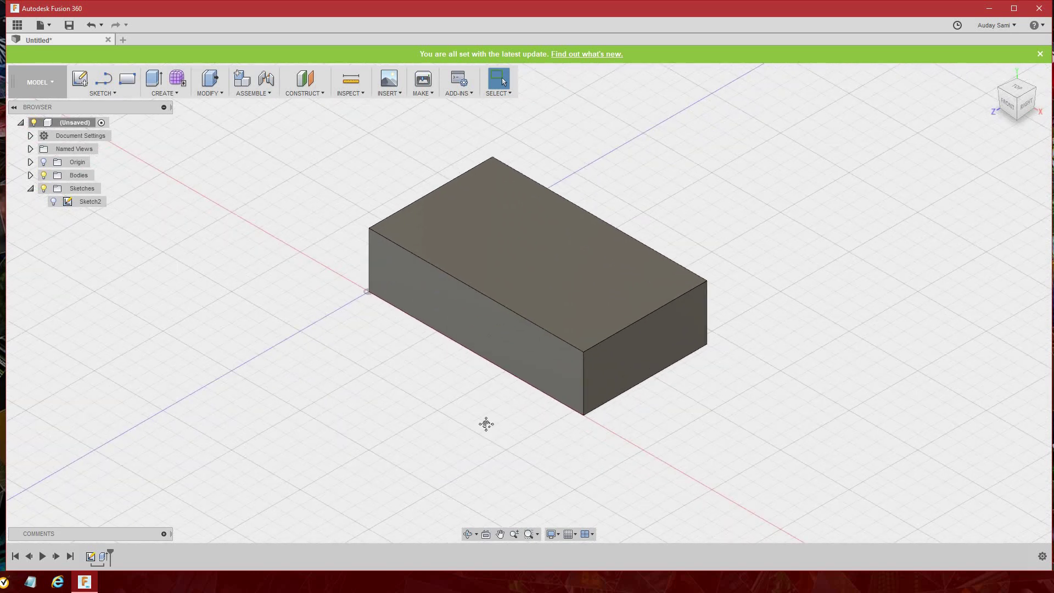
mouse_move(486, 423)
middle_down()
mouse_move(327, 430)
mouse_move(422, 447)
mouse_move(613, 437)
mouse_move(477, 465)
middle_up()
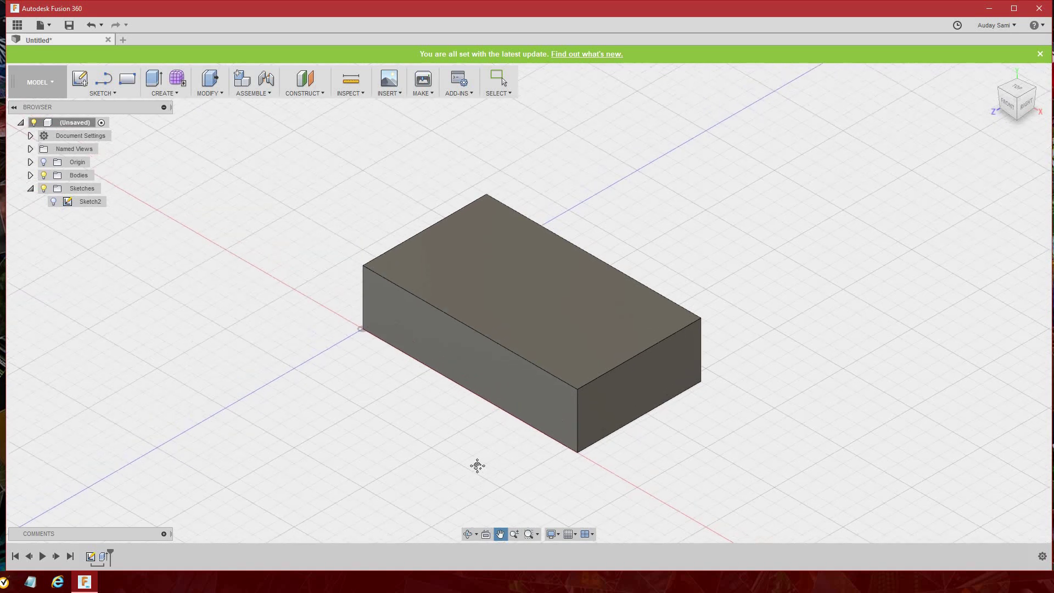
middle_drag(477, 465, 475, 463)
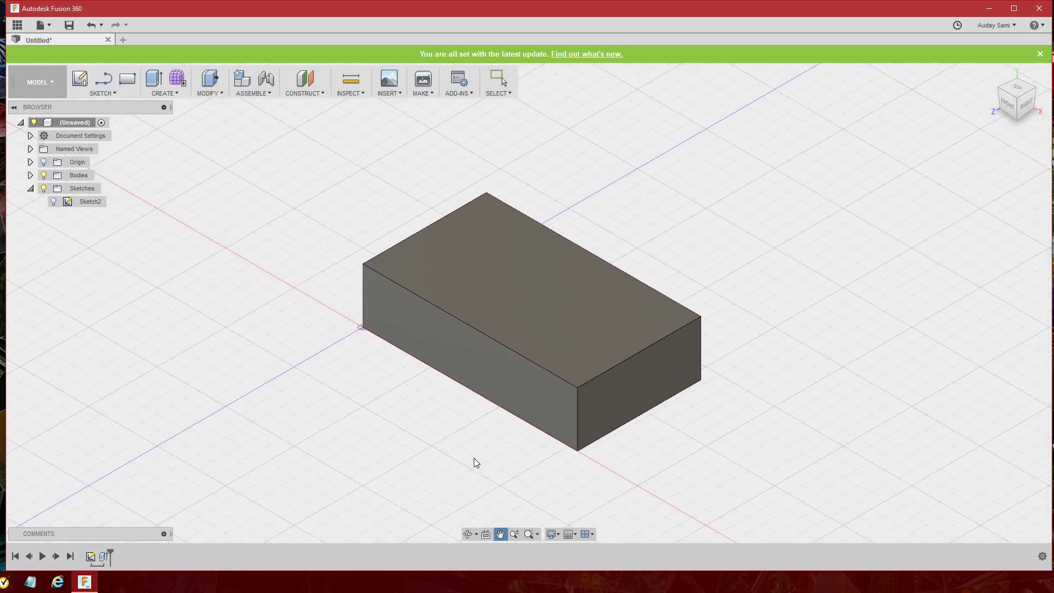
key(Escape)
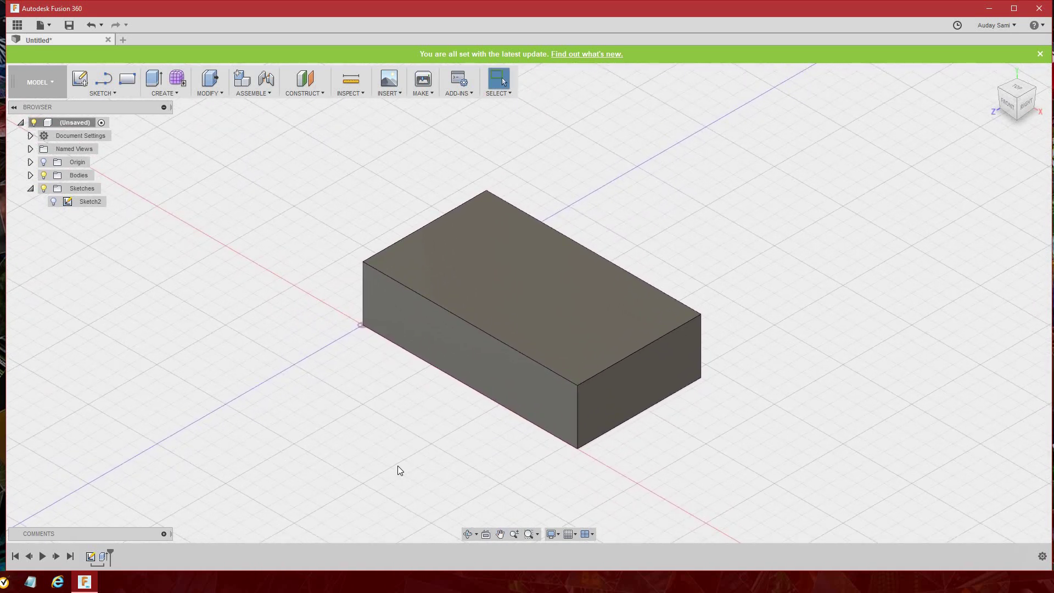